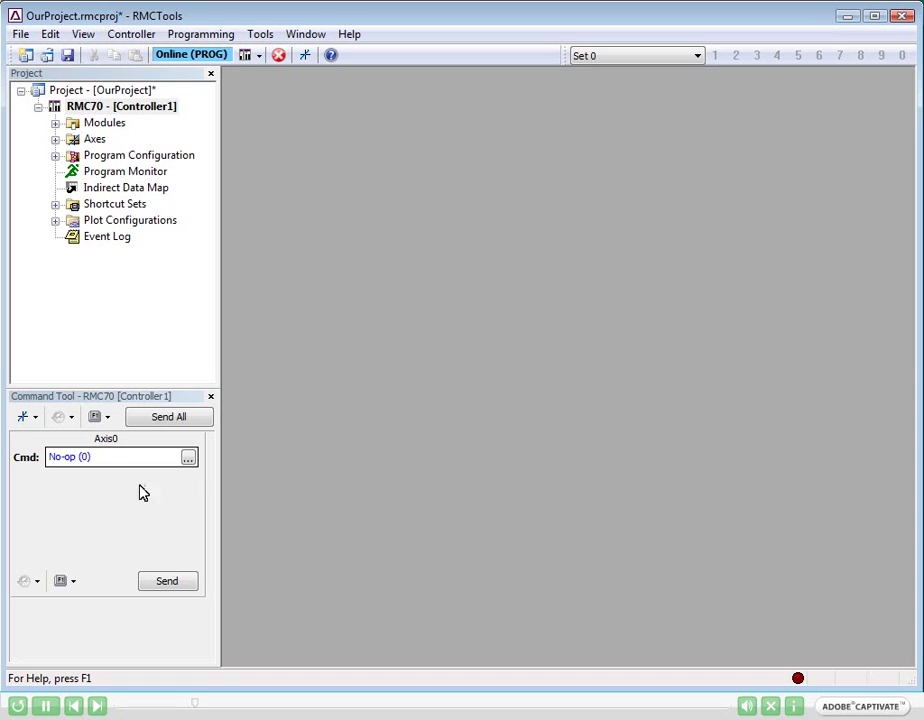
Step: Change the Axis0 definition's control loops to Single Loop with position feedback and apply the axis definitions
click(55, 140)
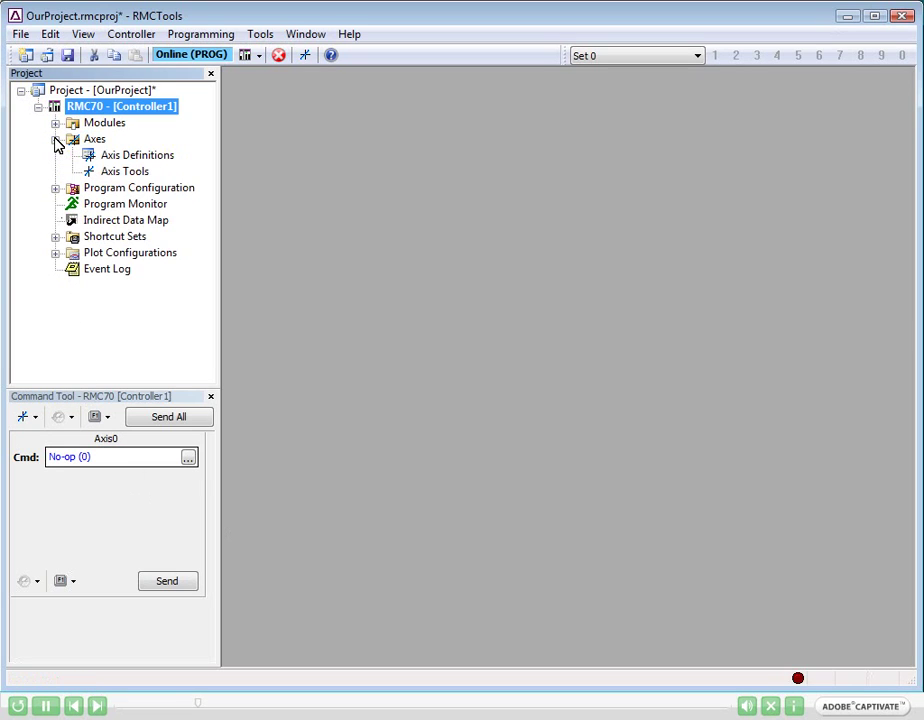
double_click(96, 157)
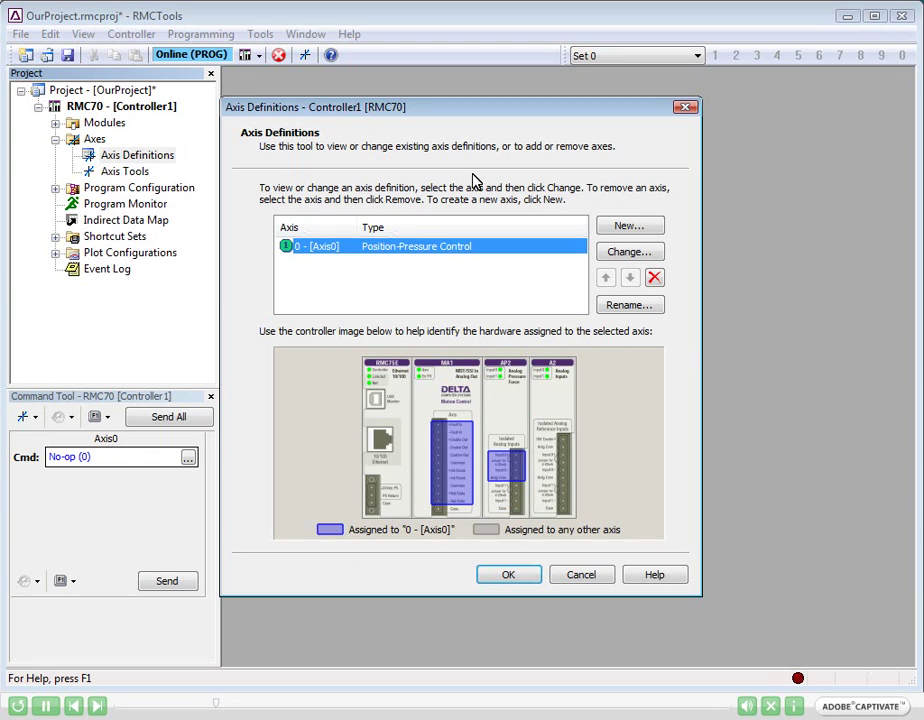
click(629, 254)
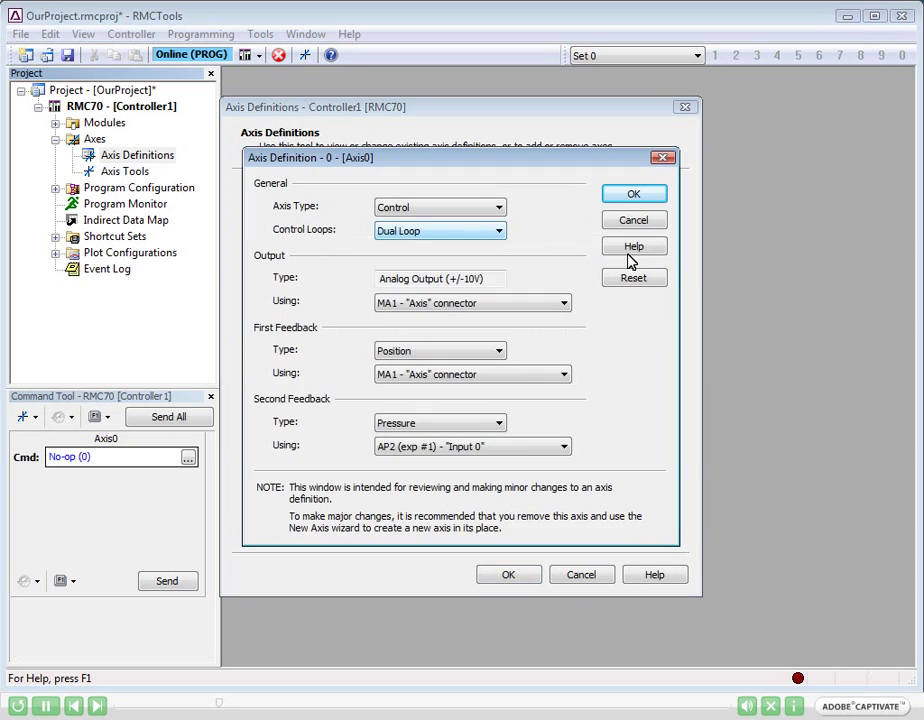
click(497, 232)
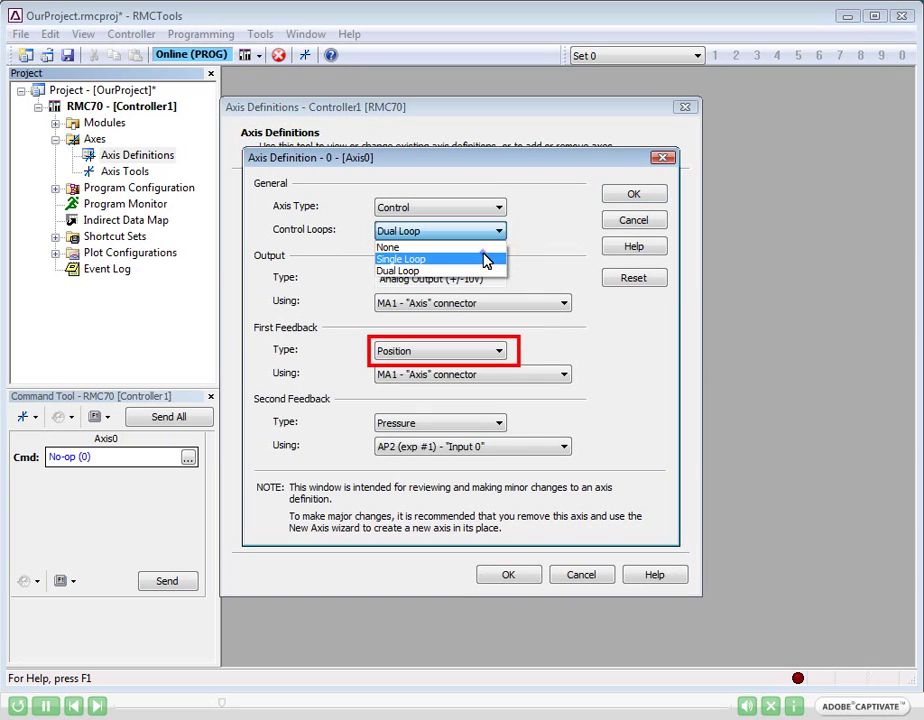
click(486, 260)
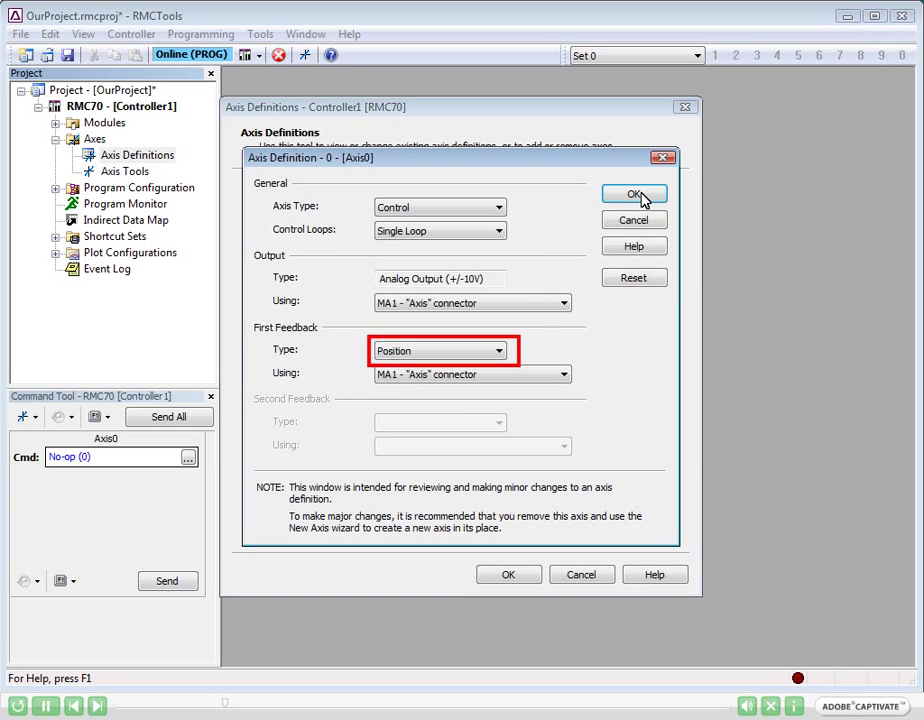
click(636, 195)
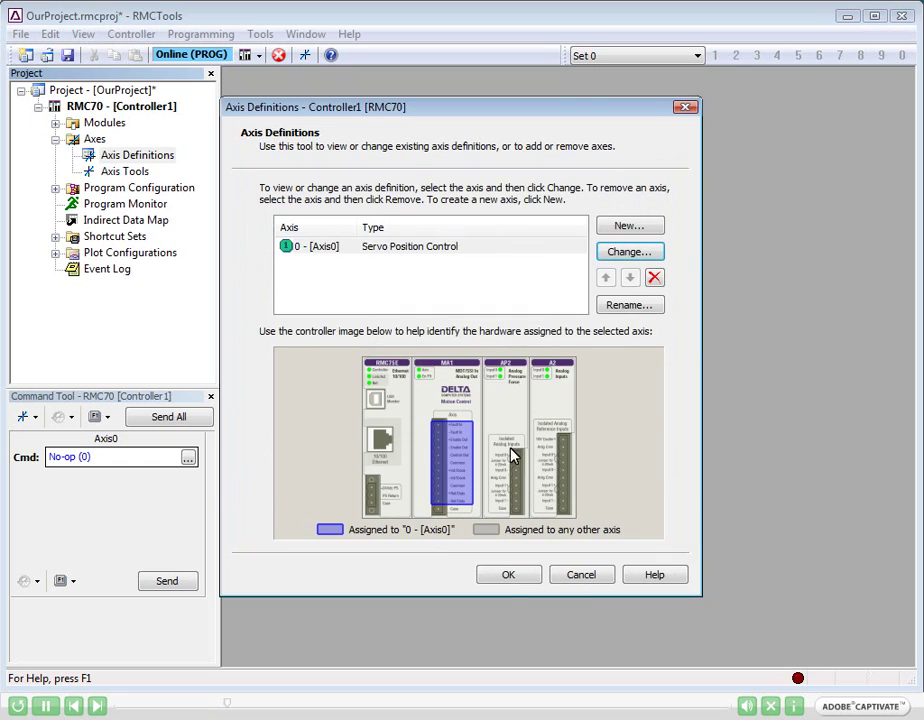
click(507, 578)
click(406, 472)
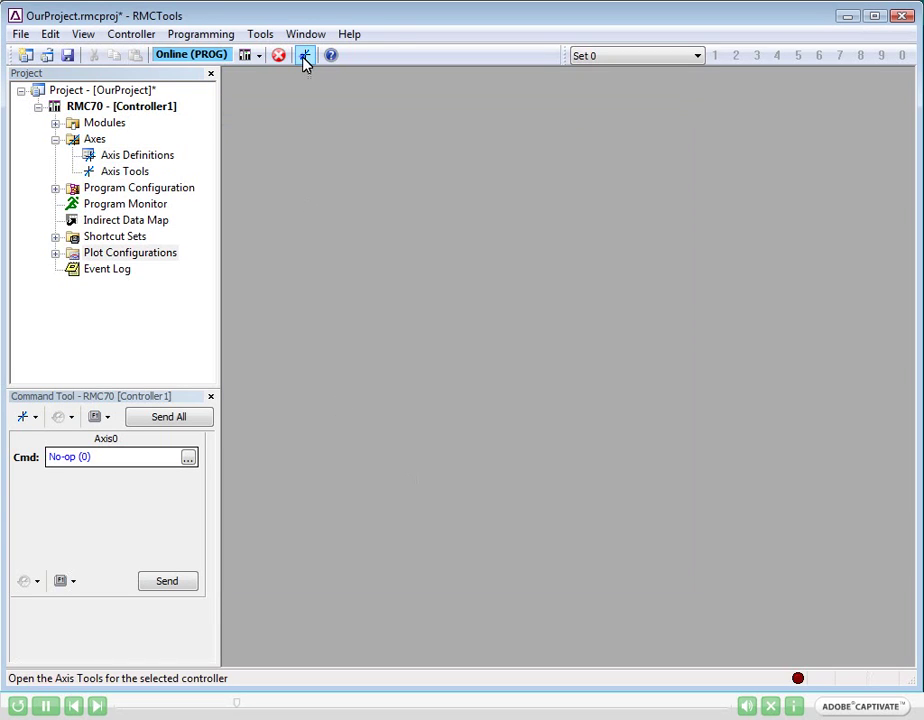
Step: Open the Axis Tools and send the Enable Controller (7) command to Axis0
click(305, 56)
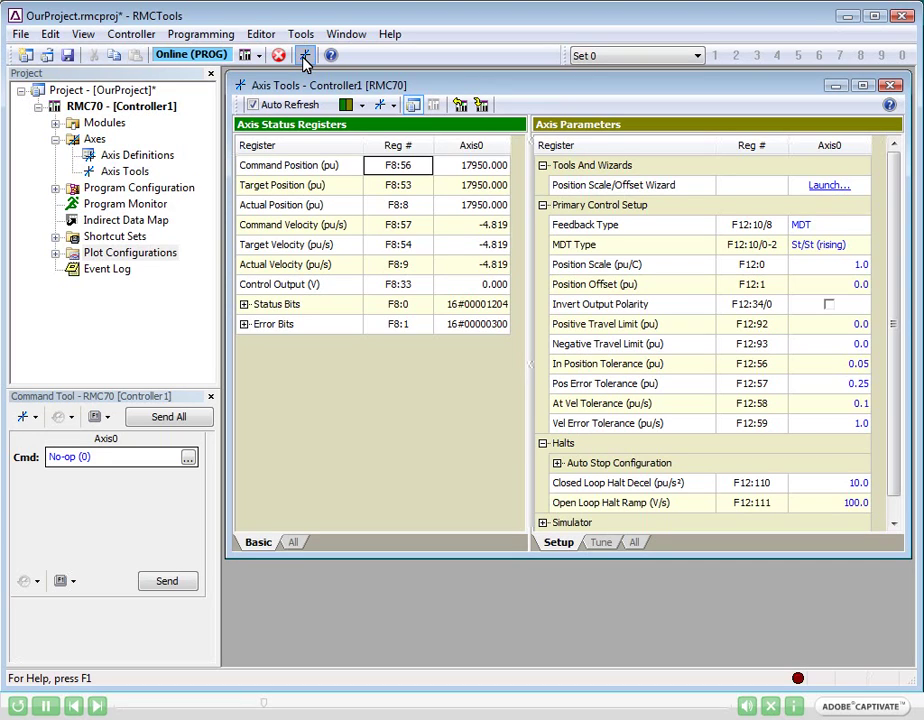
click(188, 458)
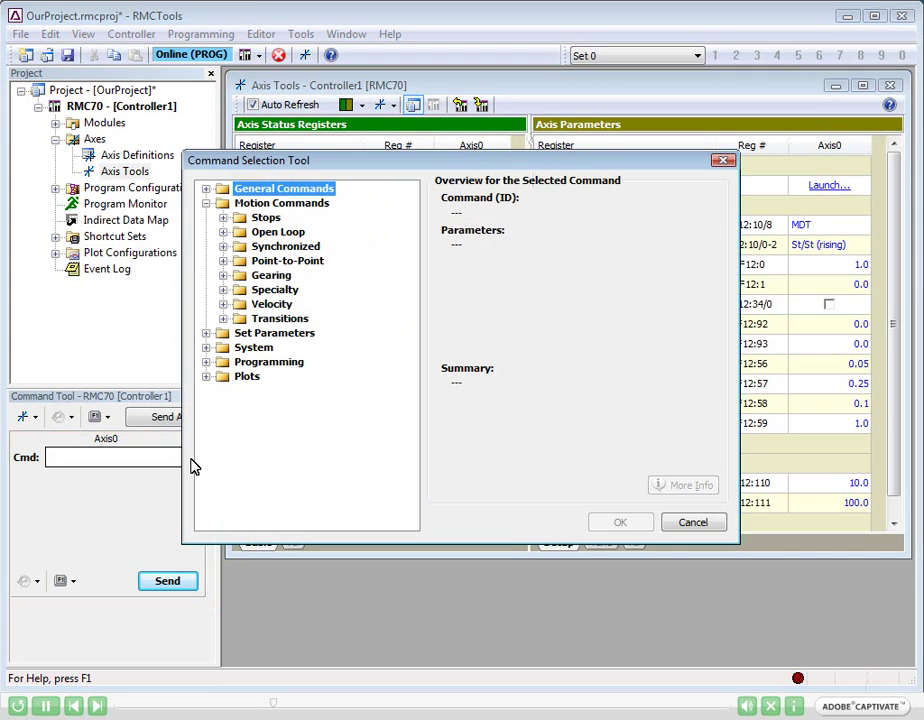
click(205, 189)
click(262, 232)
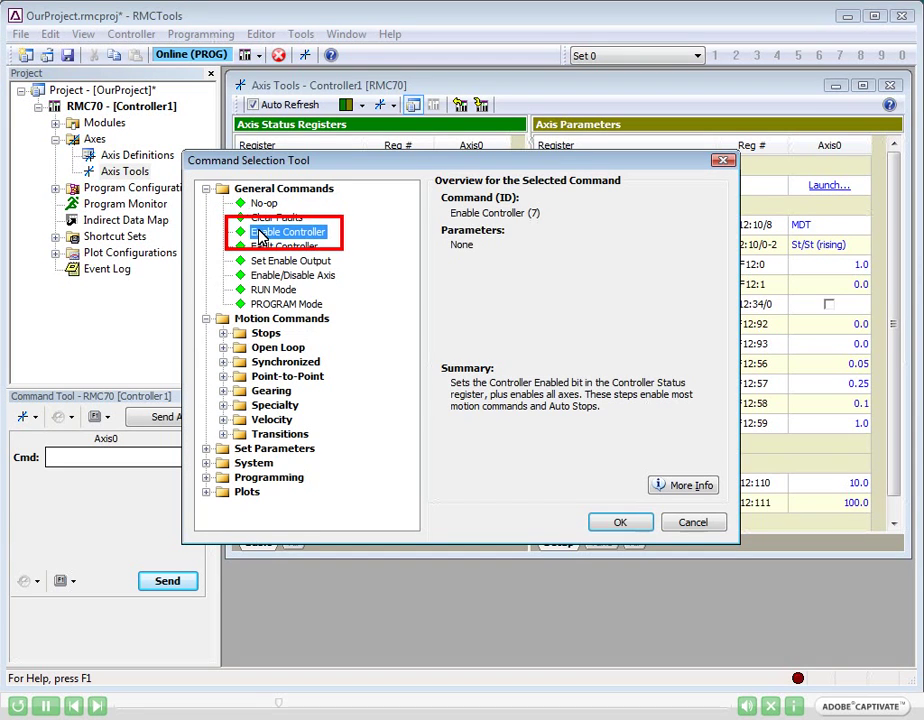
click(608, 524)
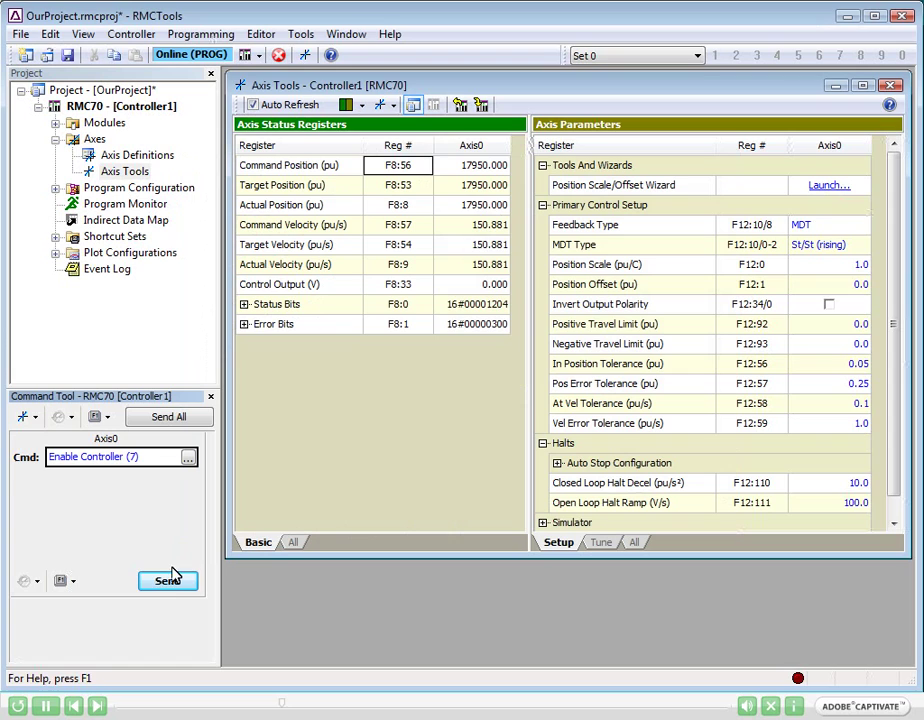
click(168, 582)
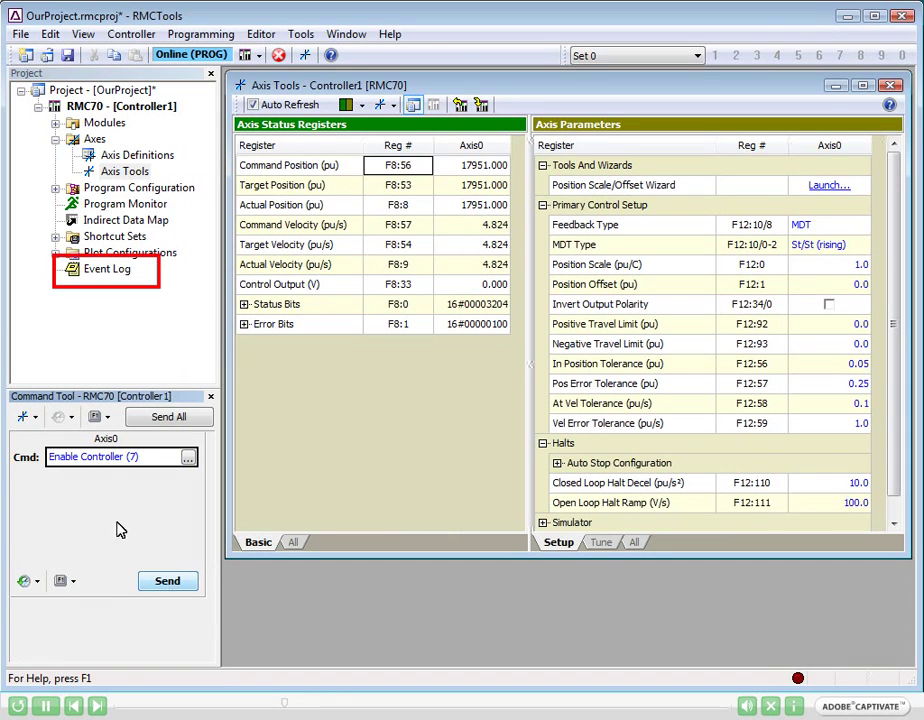
Step: Check the controller's Event Log for the Enable Controller command, and close the log
double_click(92, 274)
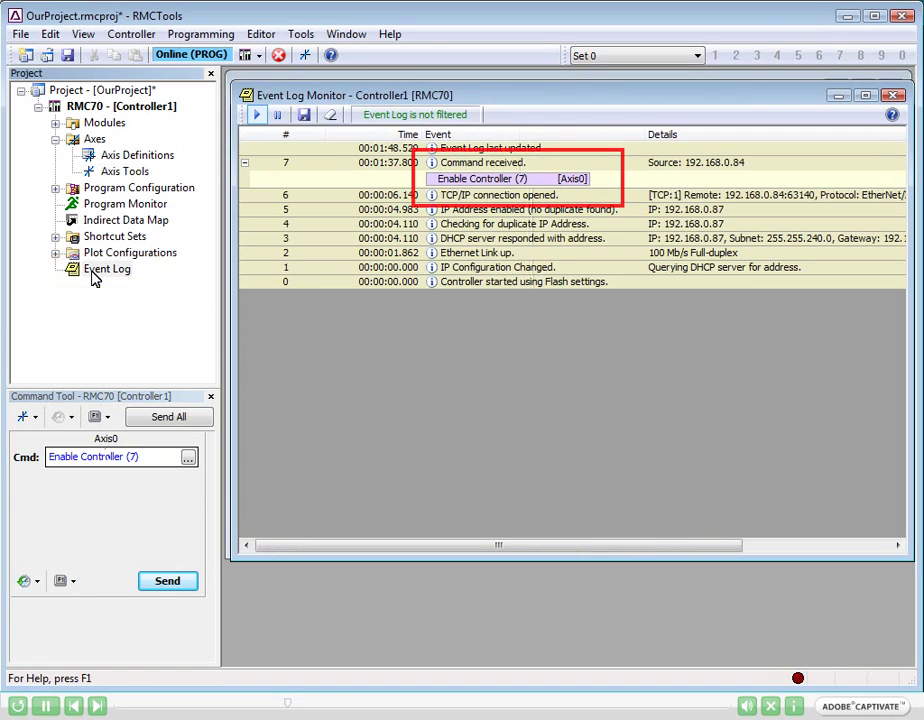
click(895, 96)
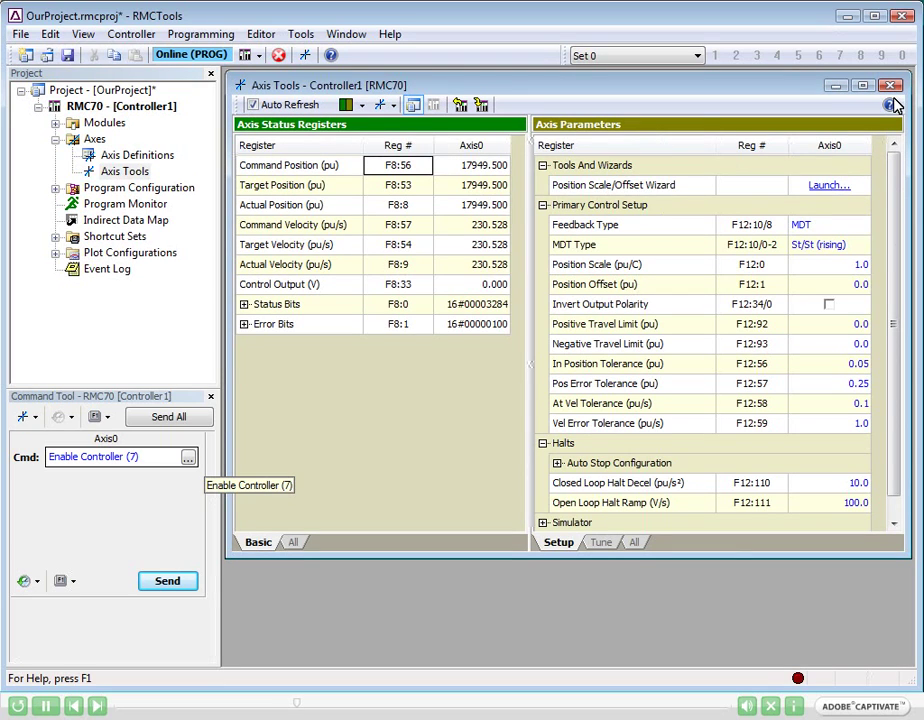
Step: Send a Direct Output (9) command to Axis0 with an output of 1 V and a ramp rate of 100 V/s
click(168, 458)
text(Direct Output (9)
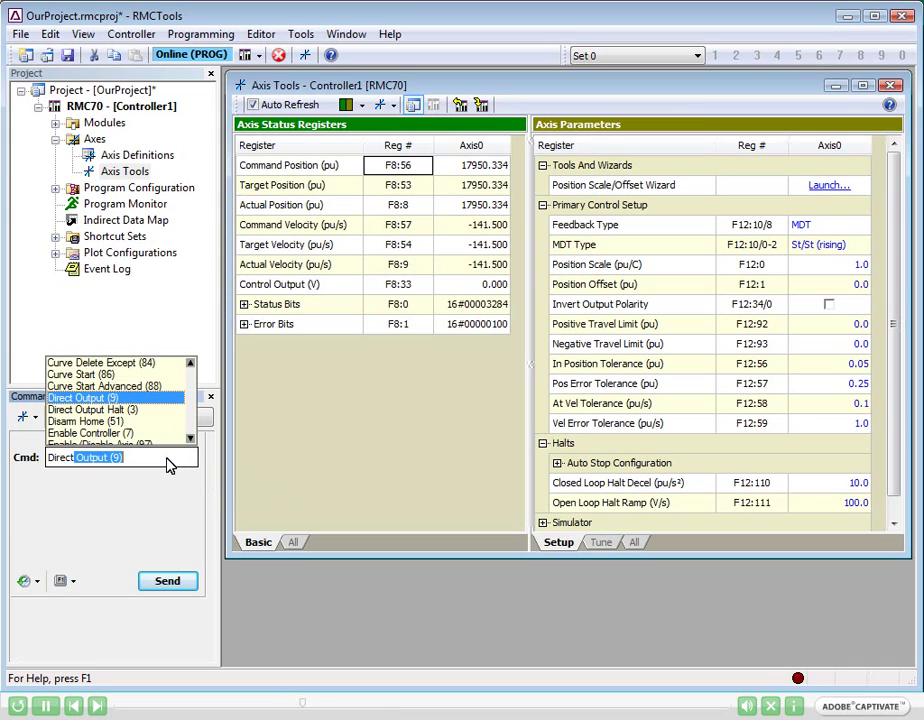
click(100, 403)
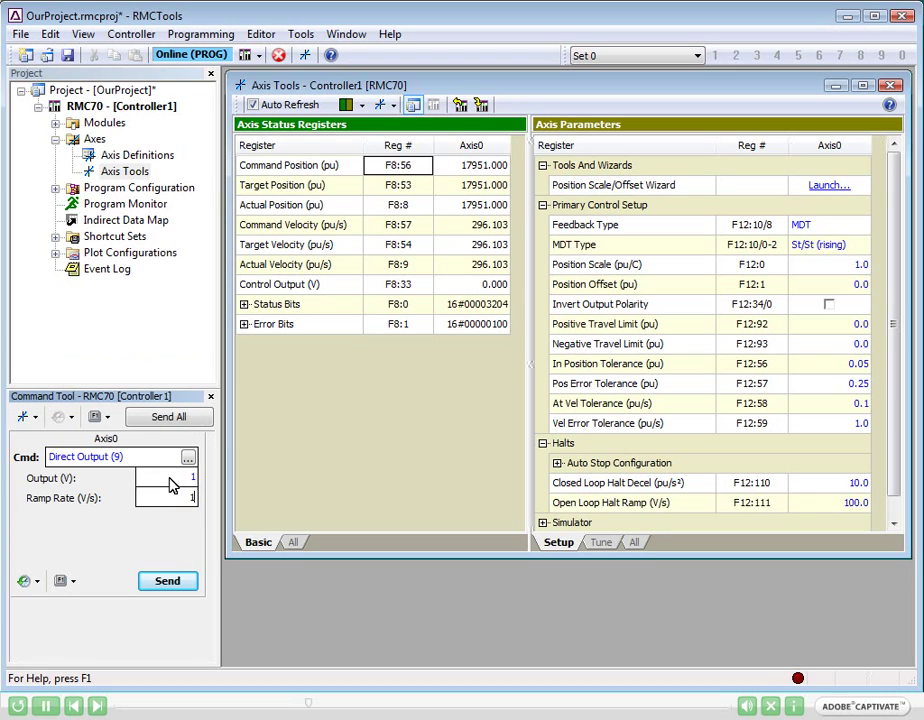
text(00)
key(Return)
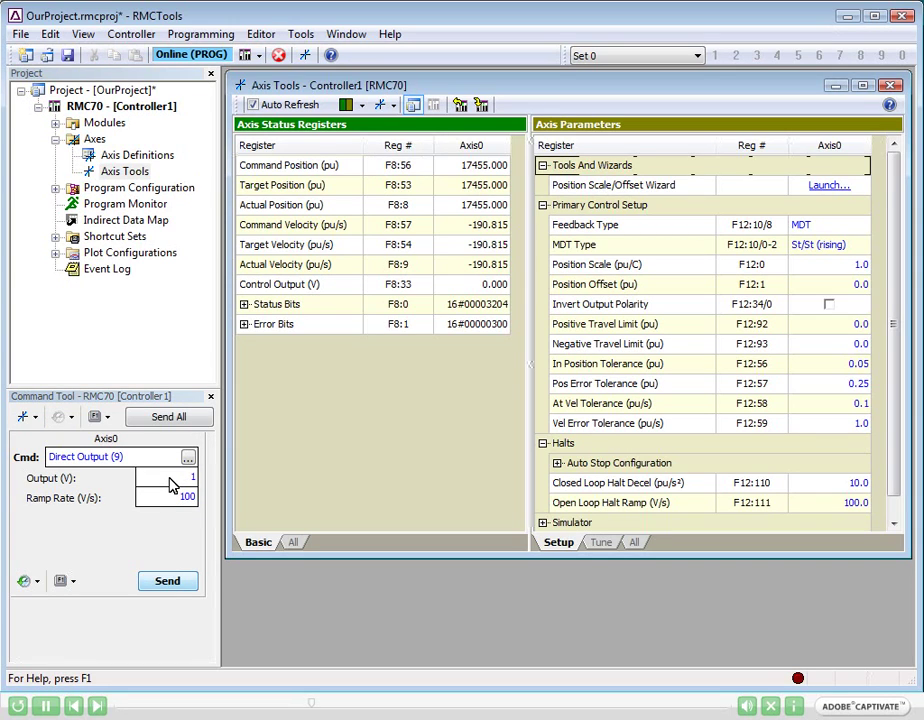
click(167, 581)
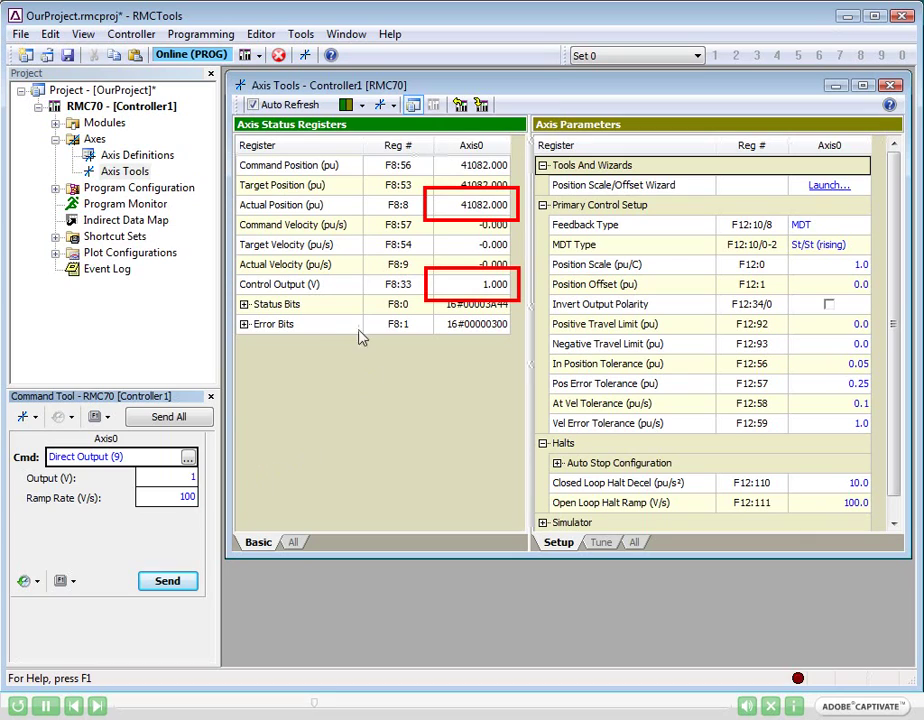
Step: Send Direct Output commands of 0 V, -1 V and 0 V in succession to reverse and stop Axis0
click(177, 480)
text(0)
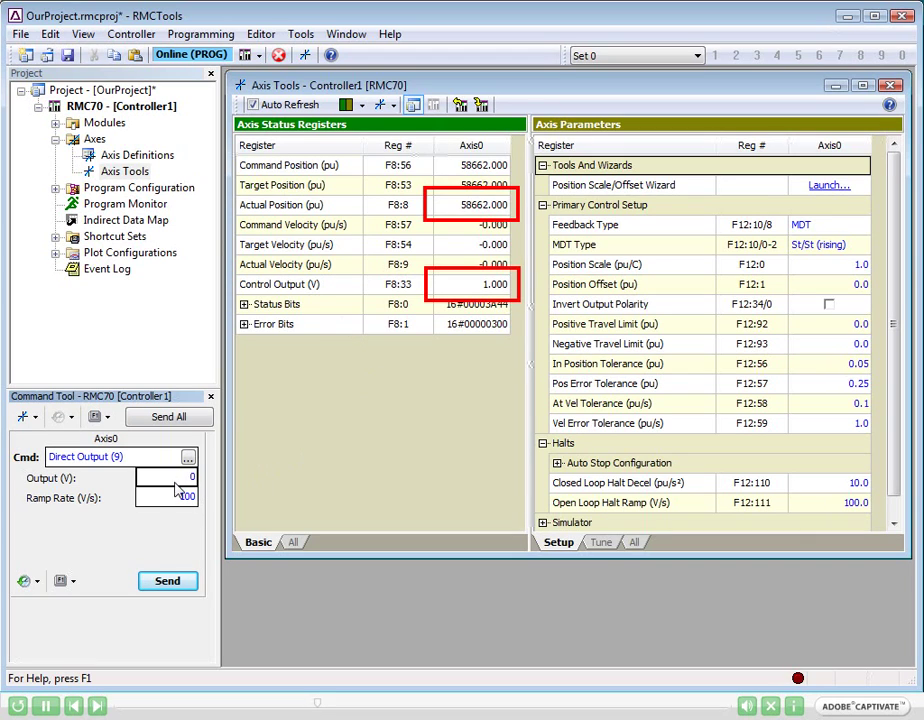
key(BackSpace)
text(-1)
click(167, 581)
key(BackSpace)
key(BackSpace)
text(0)
key(Return)
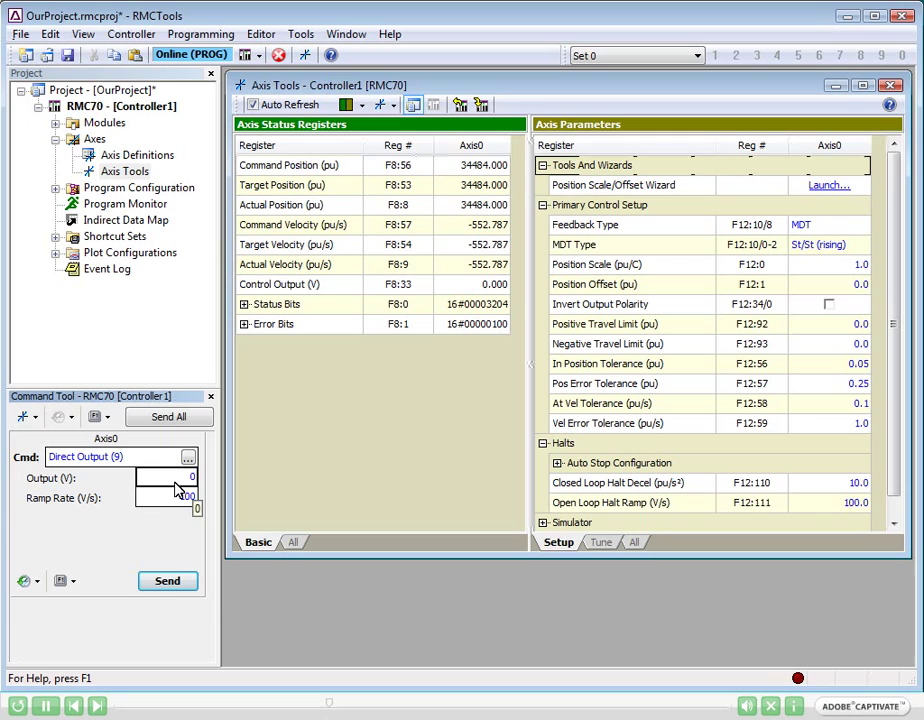
click(170, 585)
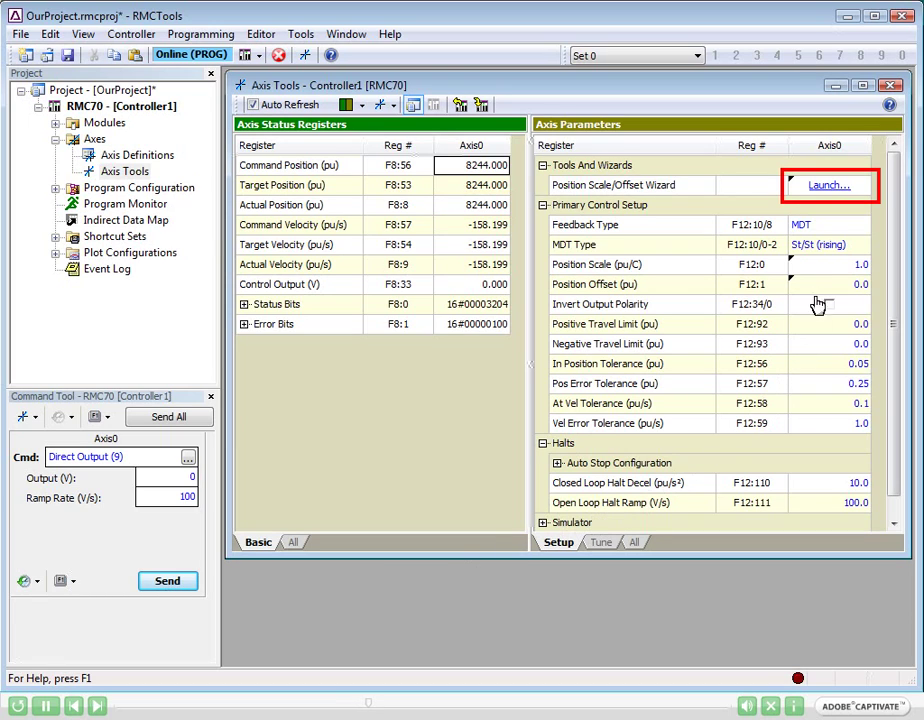
Step: Launch the Position Scale/Offset Wizard with the Transducer or Encoder method and set the transducer gradient to 8.8917 µs/in
click(829, 187)
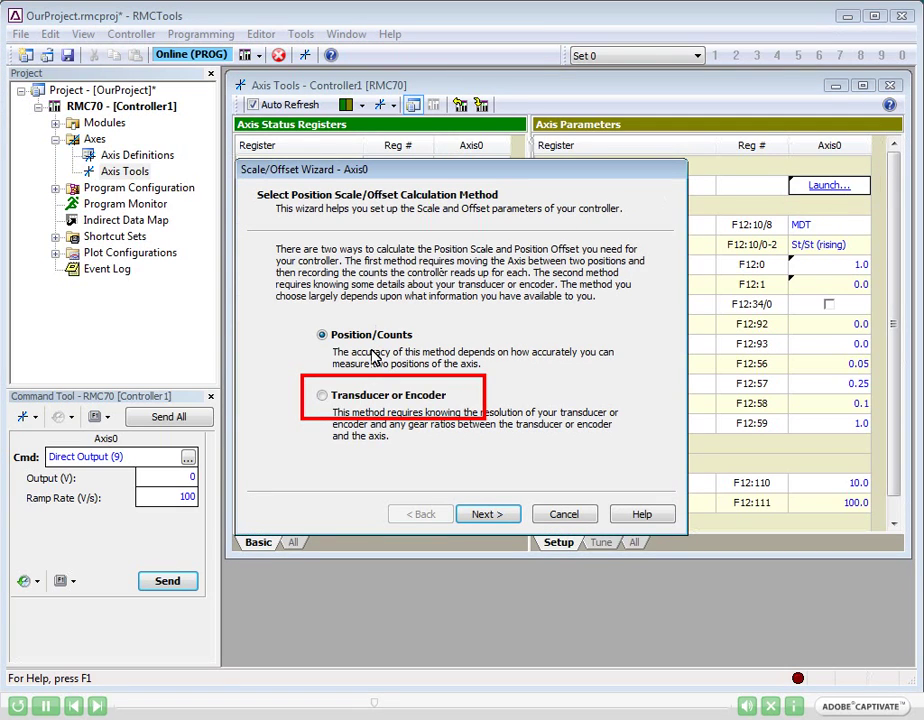
click(368, 399)
click(487, 514)
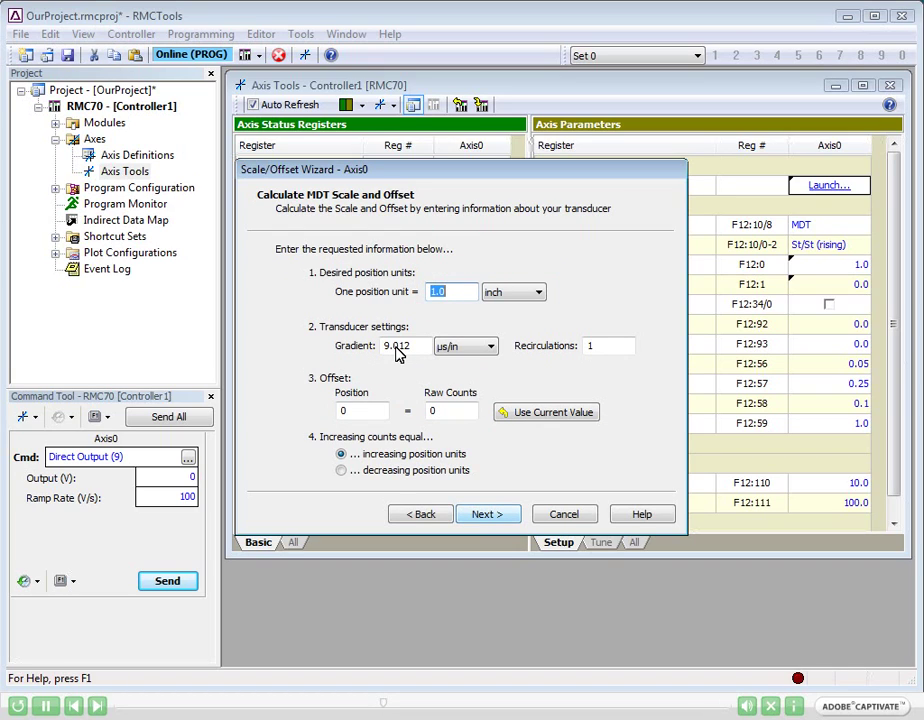
double_click(398, 346)
text(8.8917)
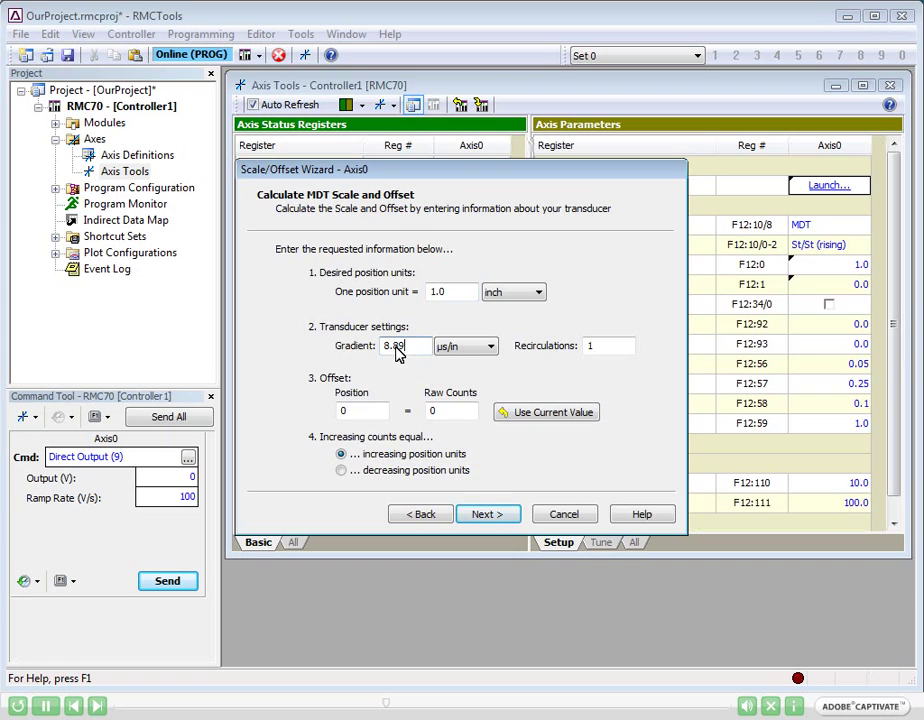
Step: Jog Axis0 with Direct Output, stopping it at 0 V, and set the wizard's offset position to -0.25 at the current raw counts
click(189, 481)
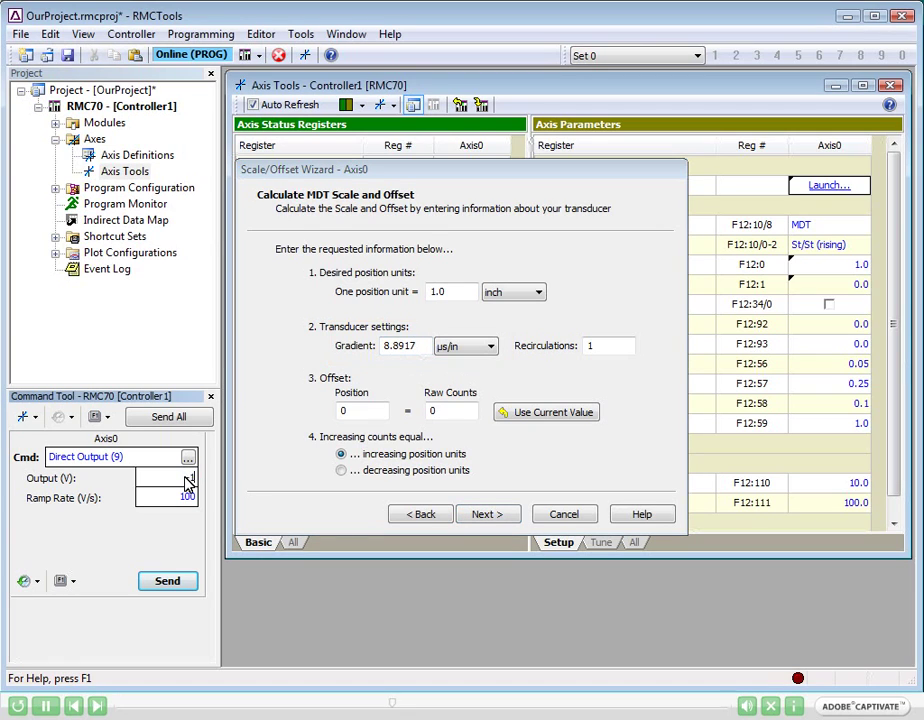
text(1)
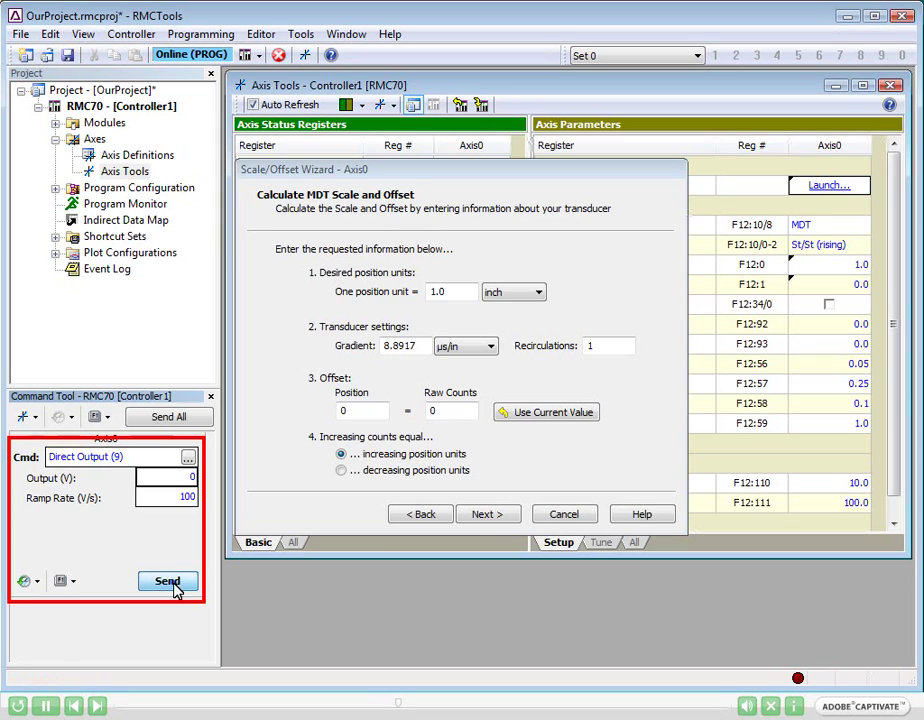
click(346, 416)
text(-0.25)
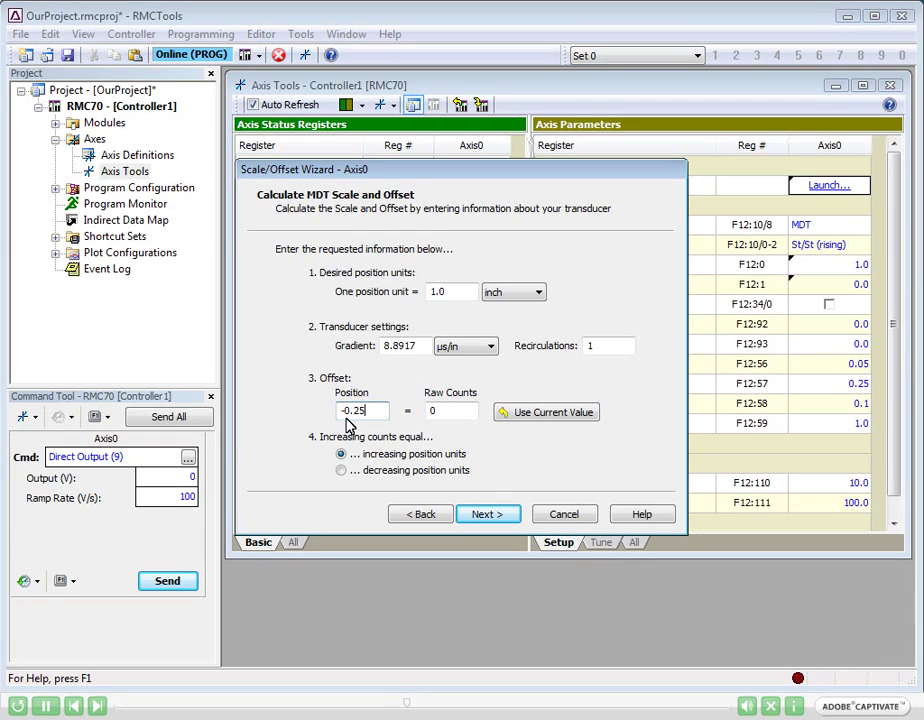
click(548, 415)
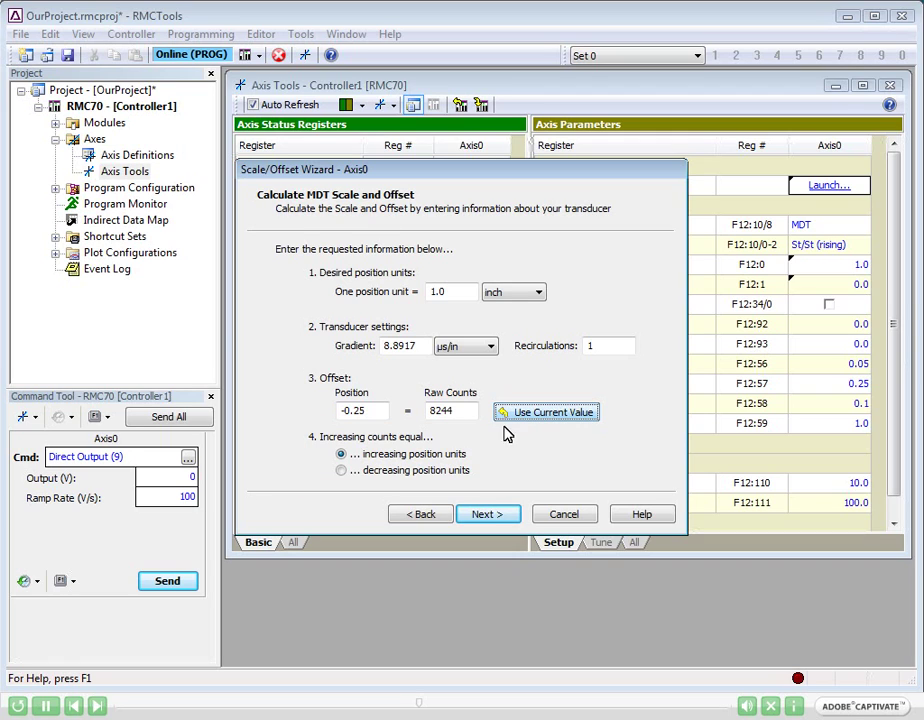
Step: Finish the wizard with the calculated scale and offset, leaving the affected parameters as they are, and download the axis parameters to the controller
click(484, 517)
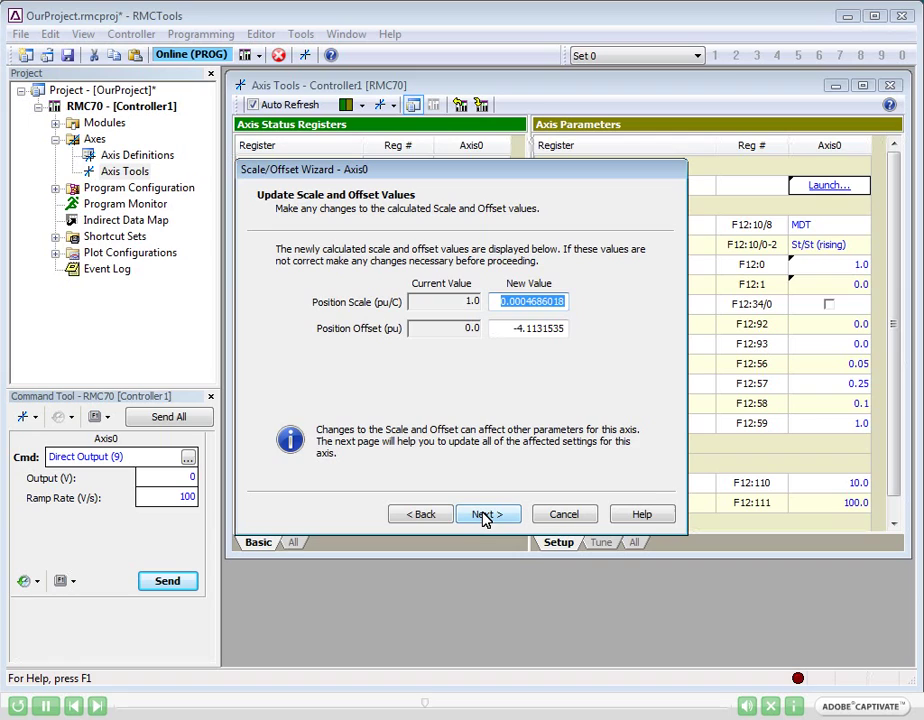
click(484, 517)
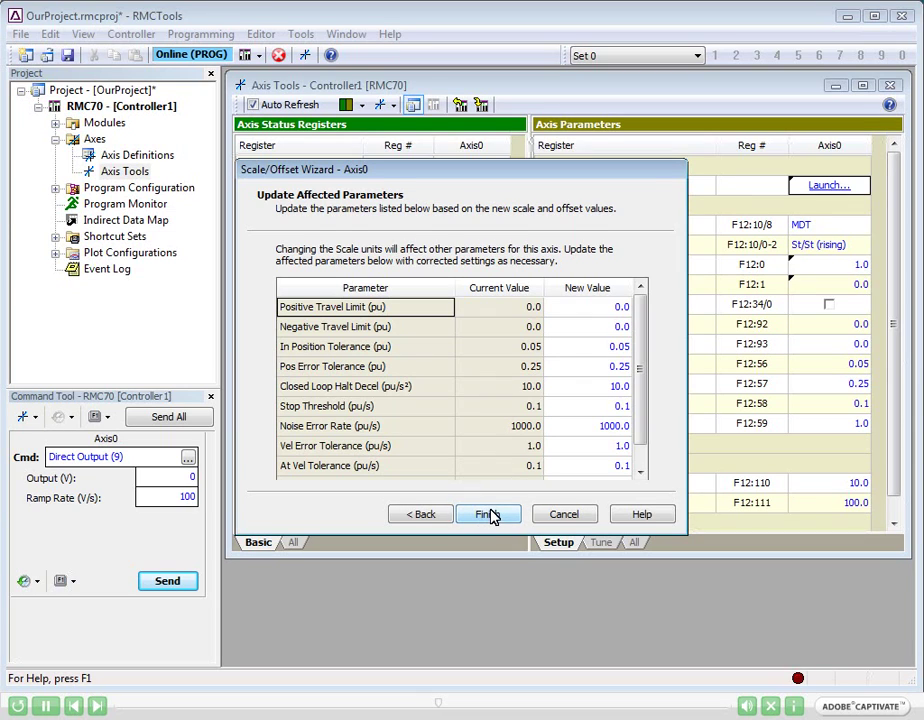
click(492, 516)
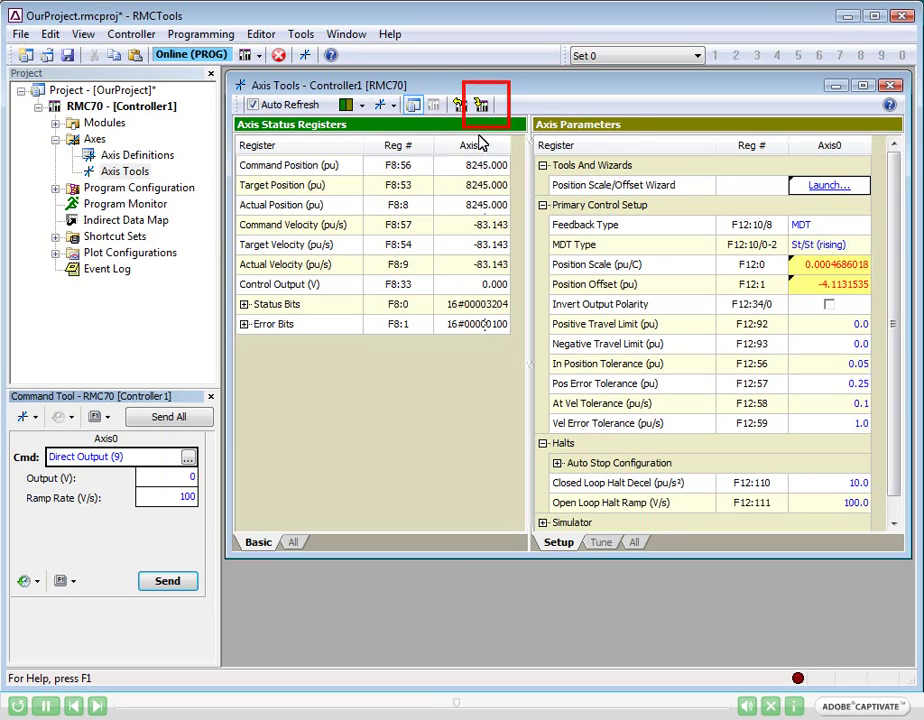
click(481, 104)
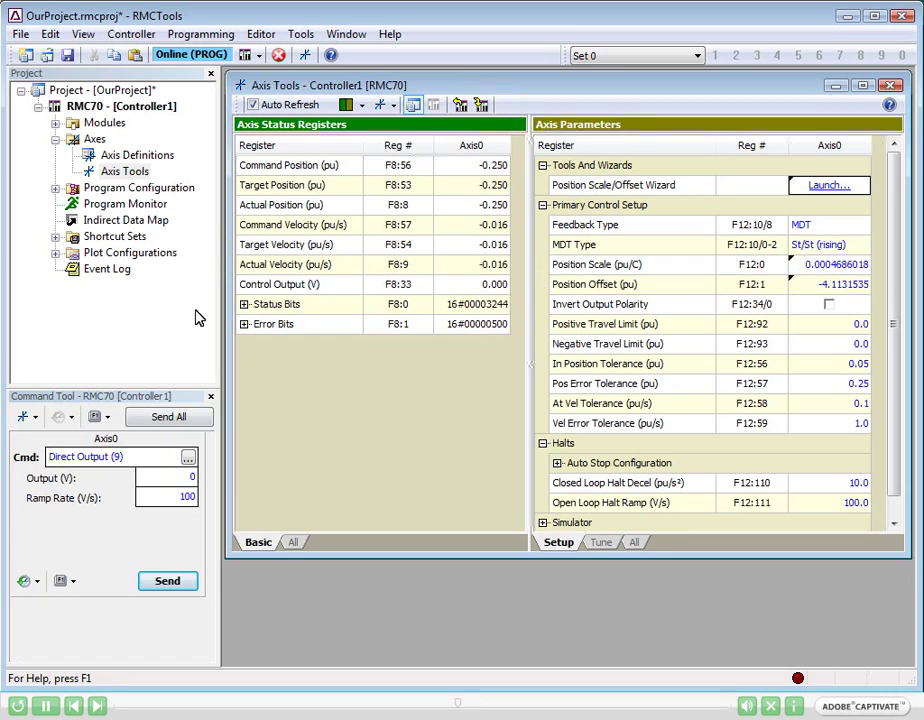
Step: Test the position scaling by sending Direct Output commands of 1 V and -1 V to Axis0
click(179, 484)
text(1)
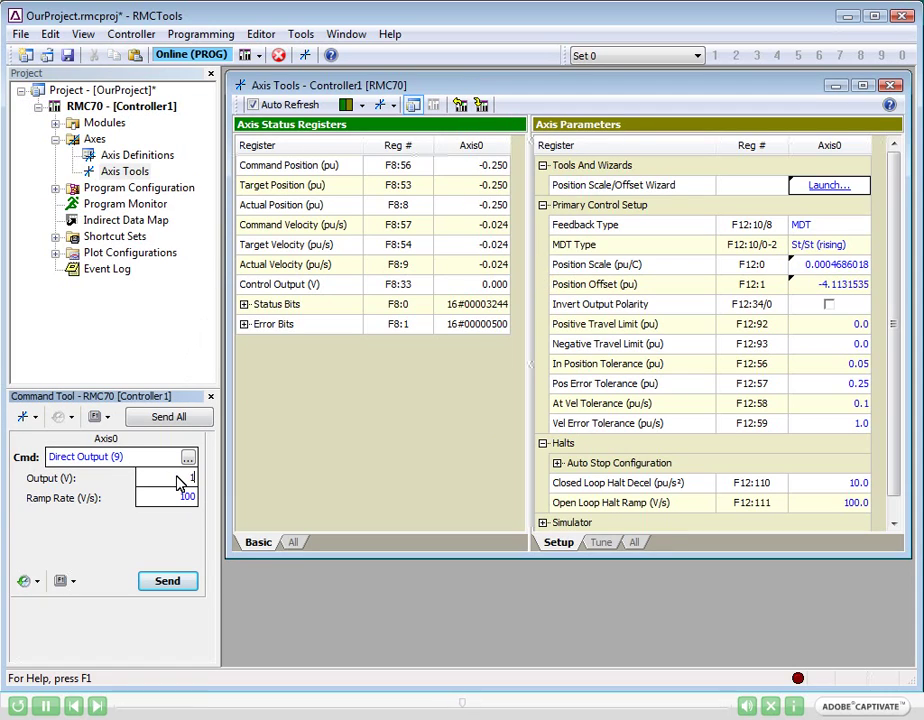
key(Return)
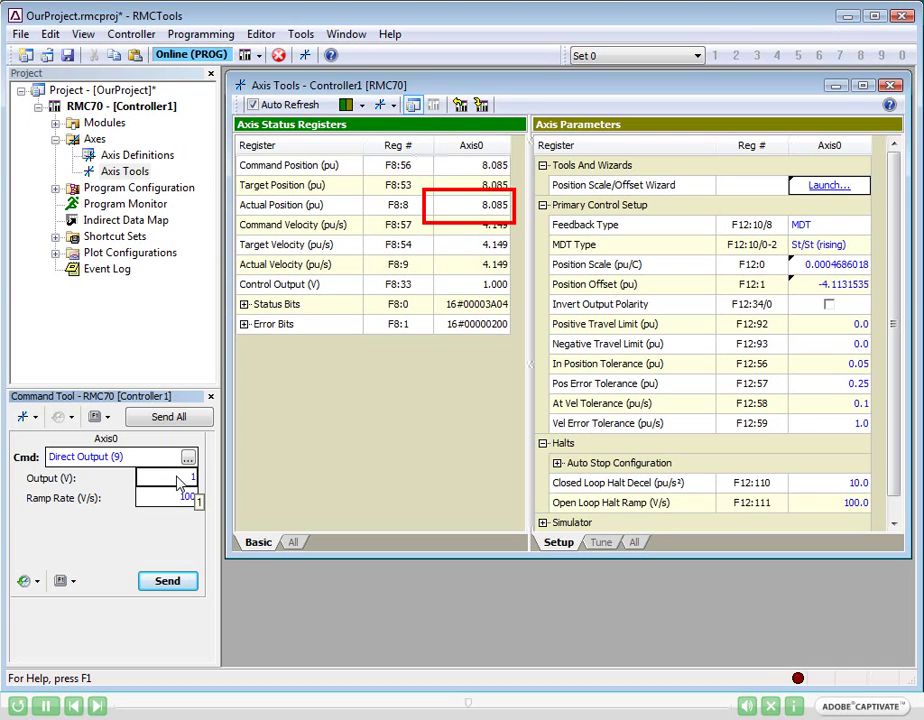
text(-1)
key(Return)
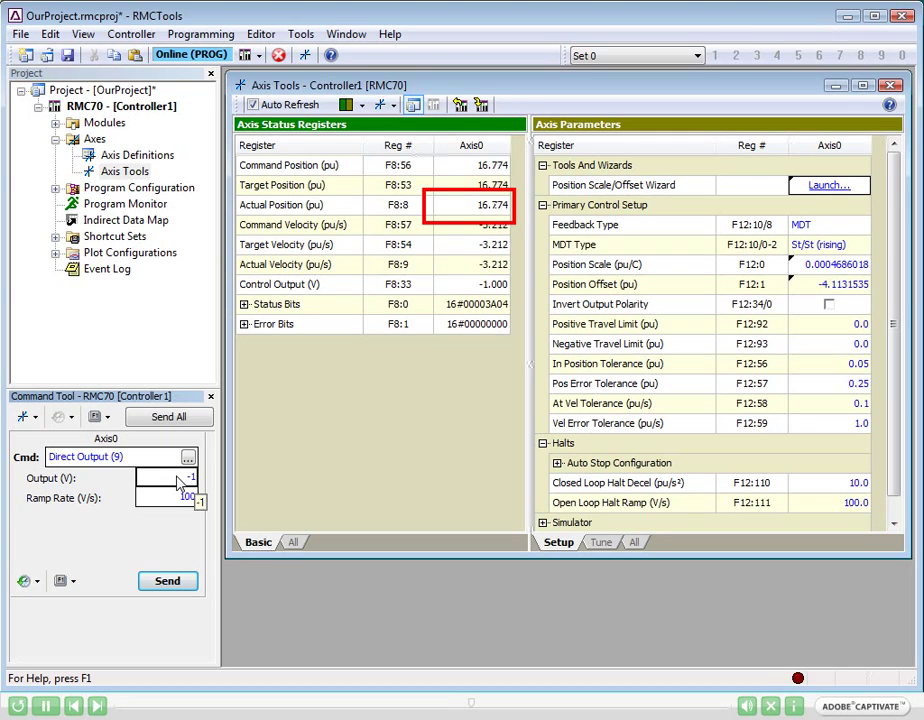
Step: Stop Axis0 by sending a Direct Output command of 0 V
click(176, 477)
text(0)
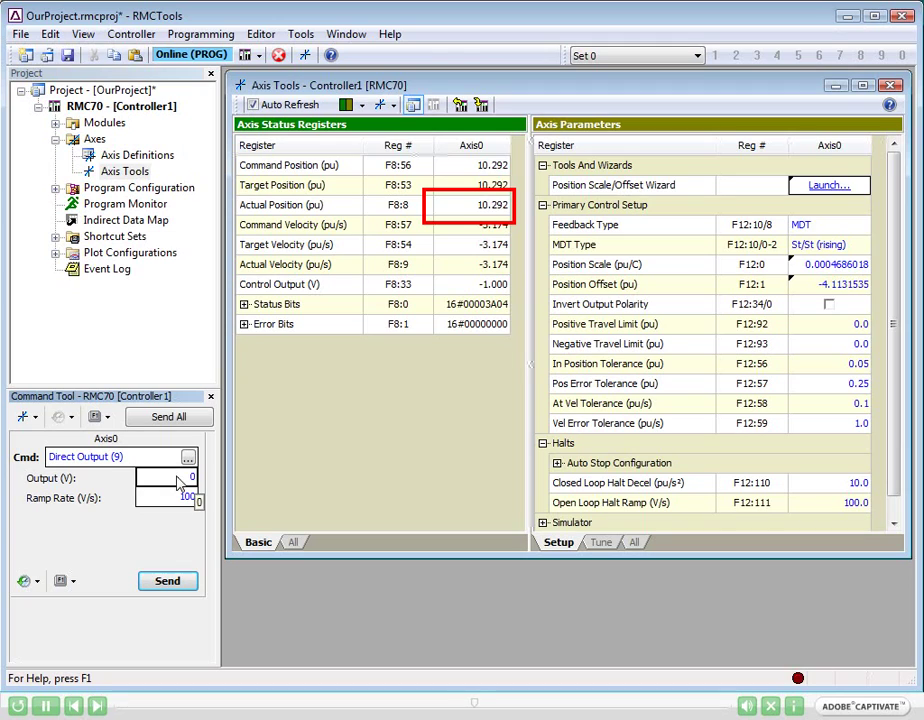
key(Return)
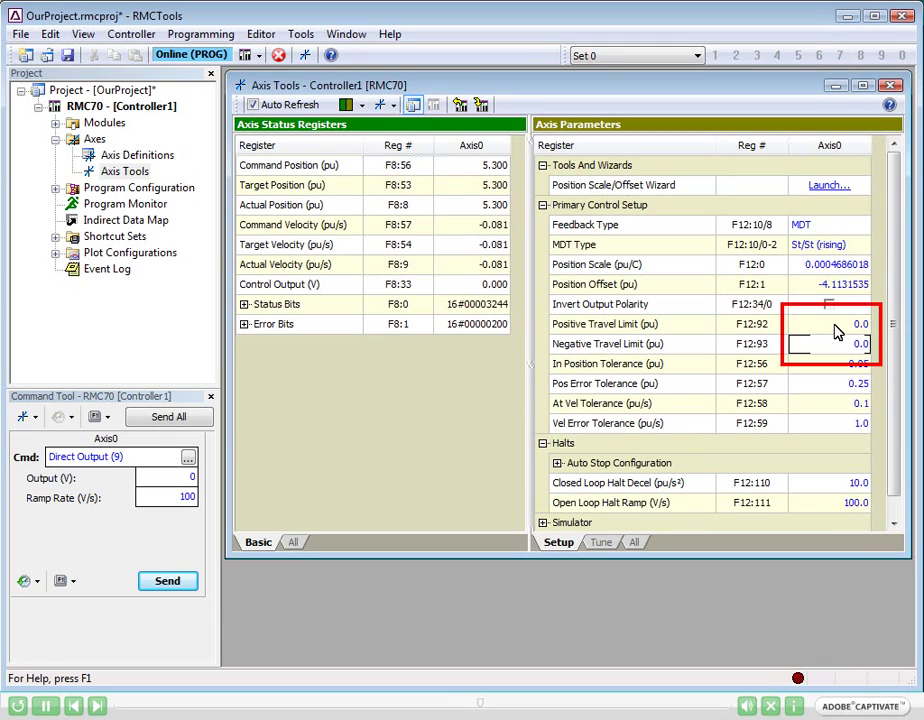
Step: Set Axis0's Positive Travel Limit to 23.5 pu and download the axis parameters to the controller
click(832, 326)
text(23.5)
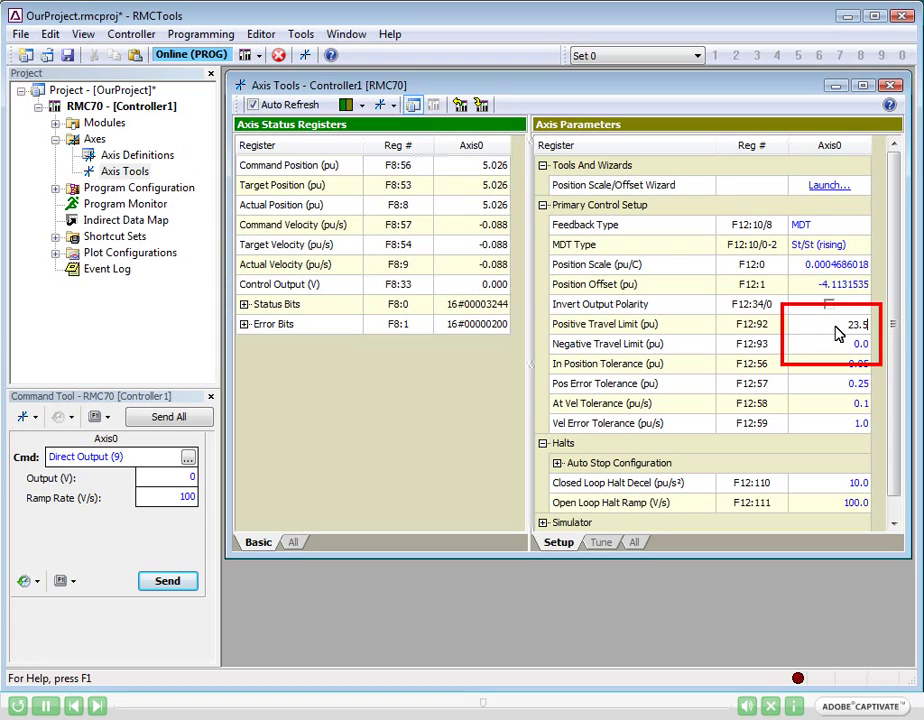
key(Return)
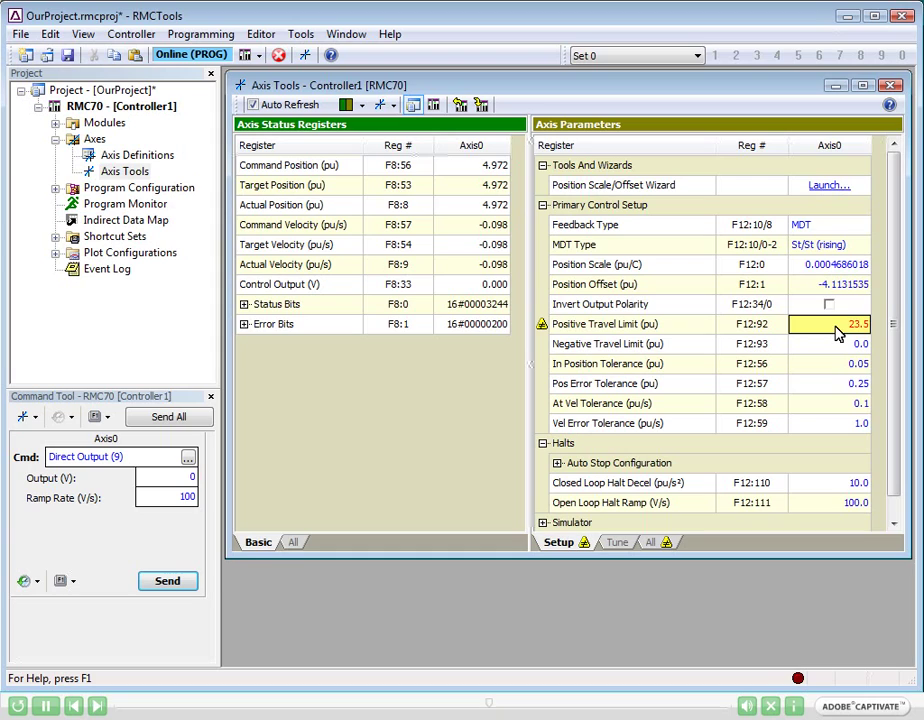
click(483, 104)
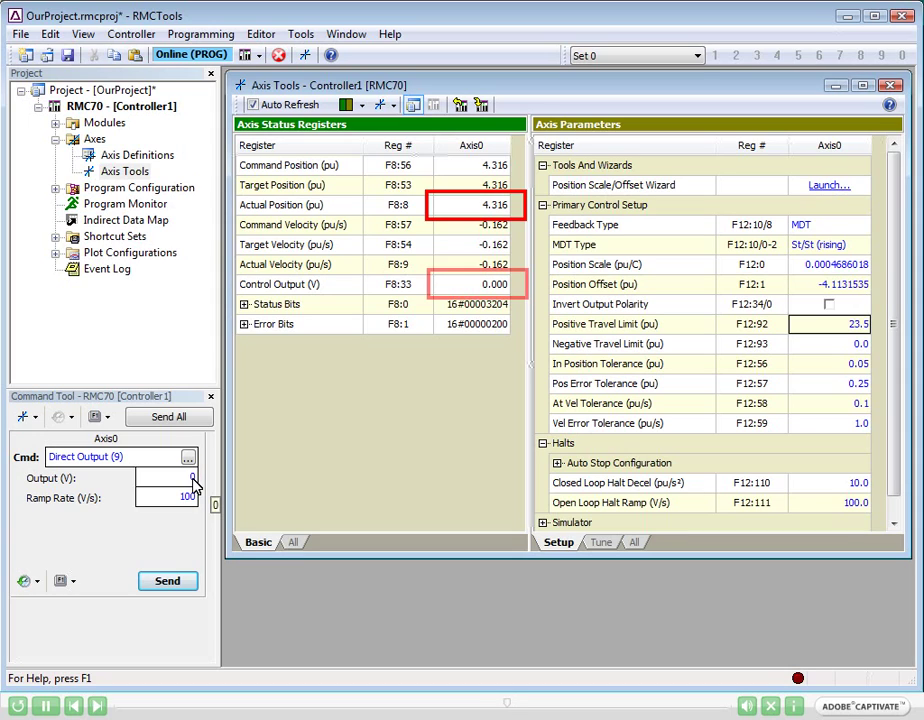
Step: Jog Axis0 in the positive direction with a Direct Output of 1 V, stopping it near full travel with 0 V
click(193, 480)
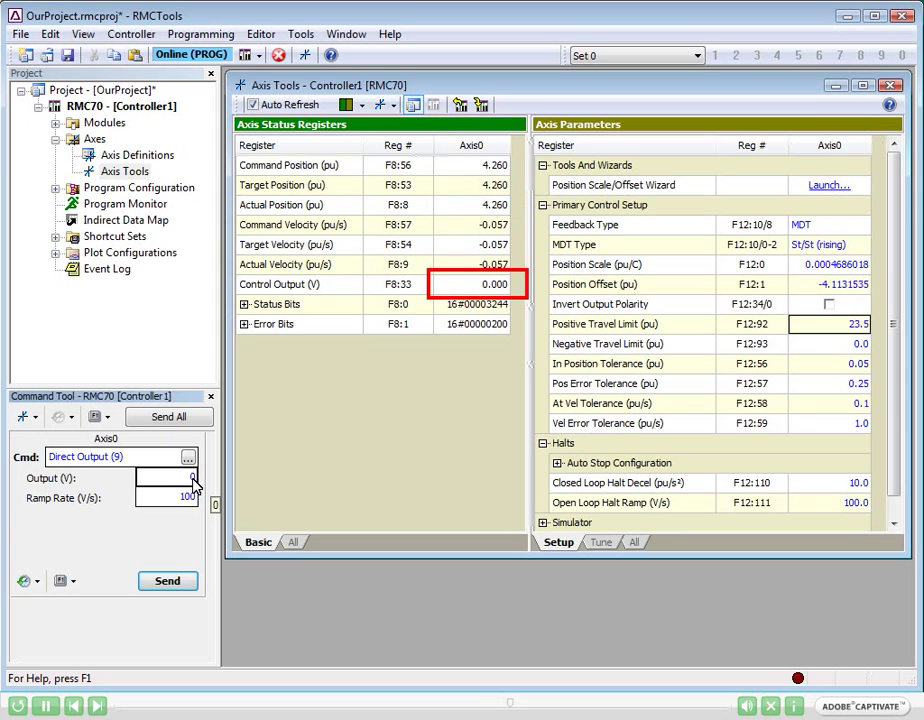
key(BackSpace)
text(1)
click(183, 577)
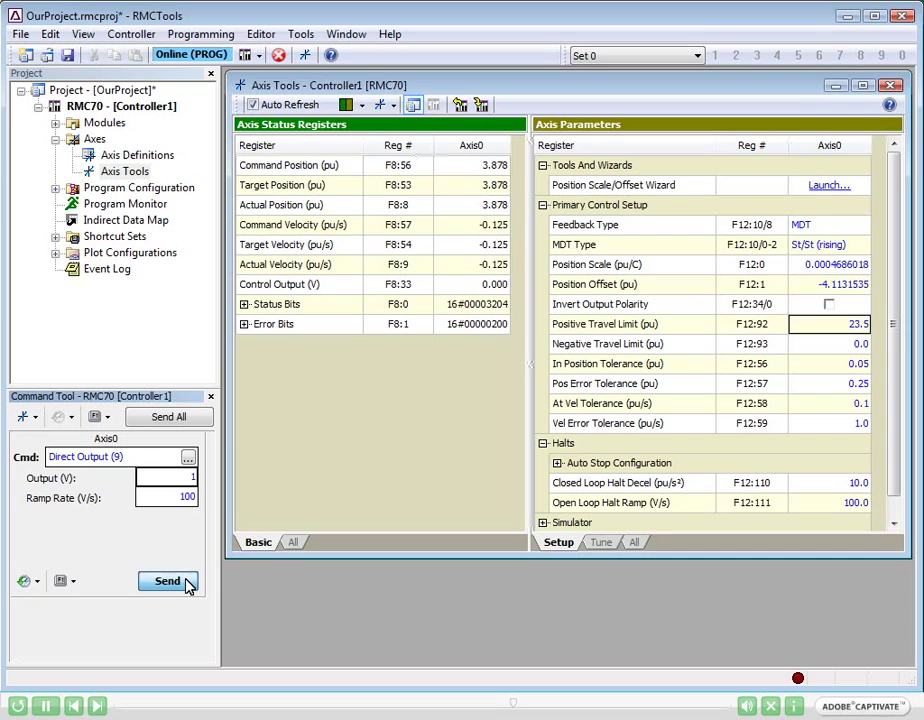
click(184, 480)
key(BackSpace)
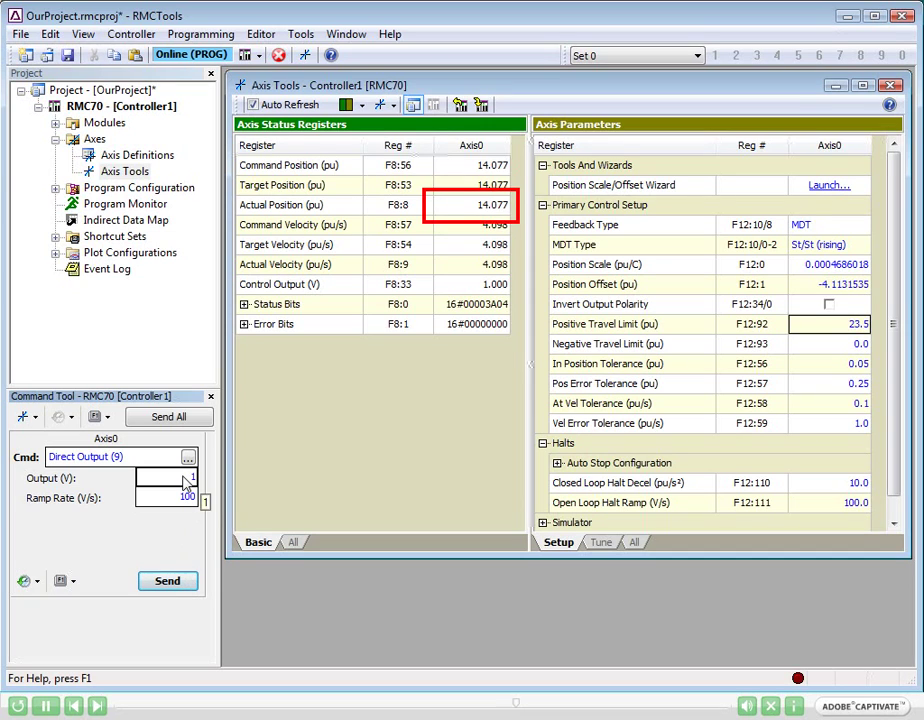
text(0)
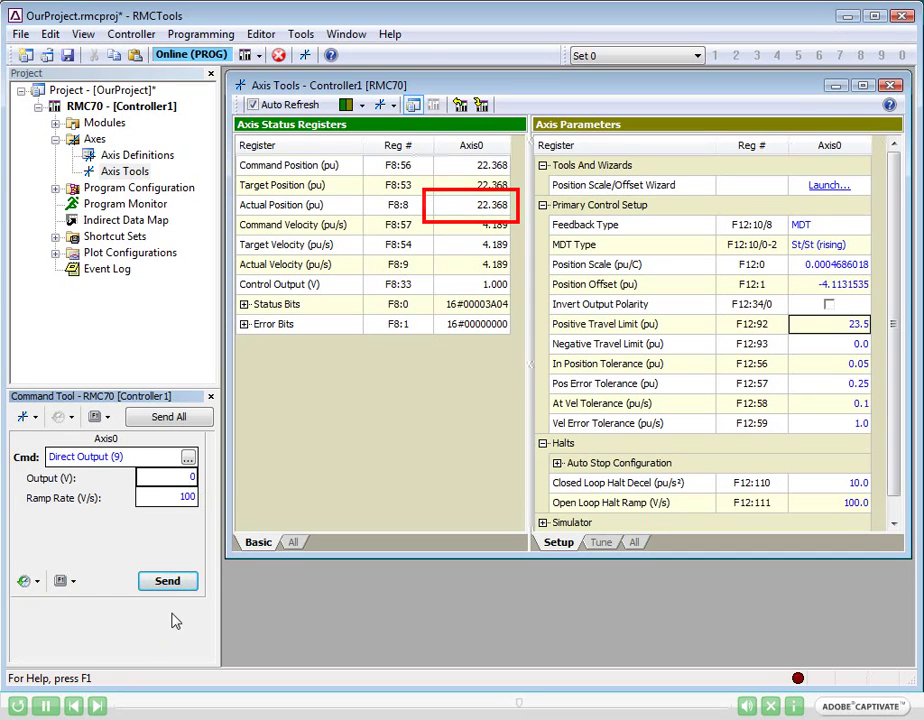
click(180, 582)
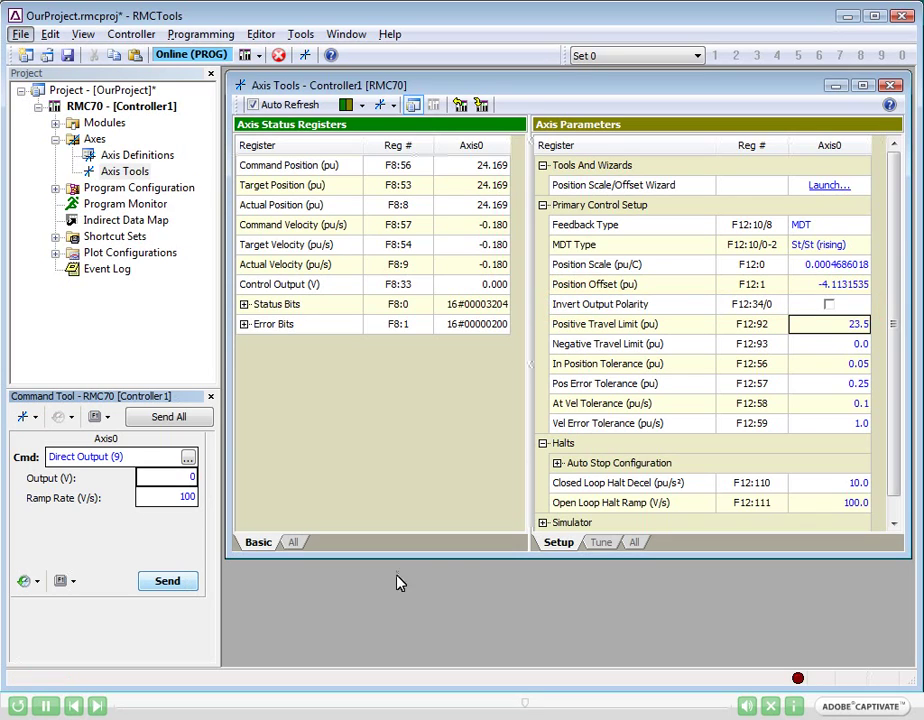
Step: Launch the Position Tuning Wizard with the Autotuning method, accept the agreement, and keep the hydraulic, two-move setup and suggested move parameters
click(598, 542)
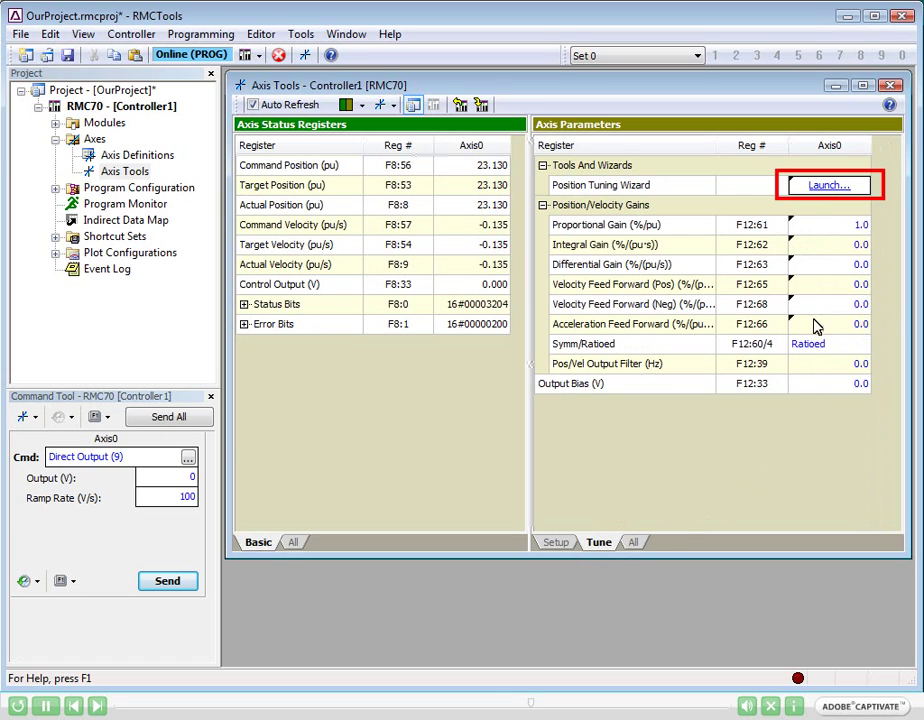
click(826, 189)
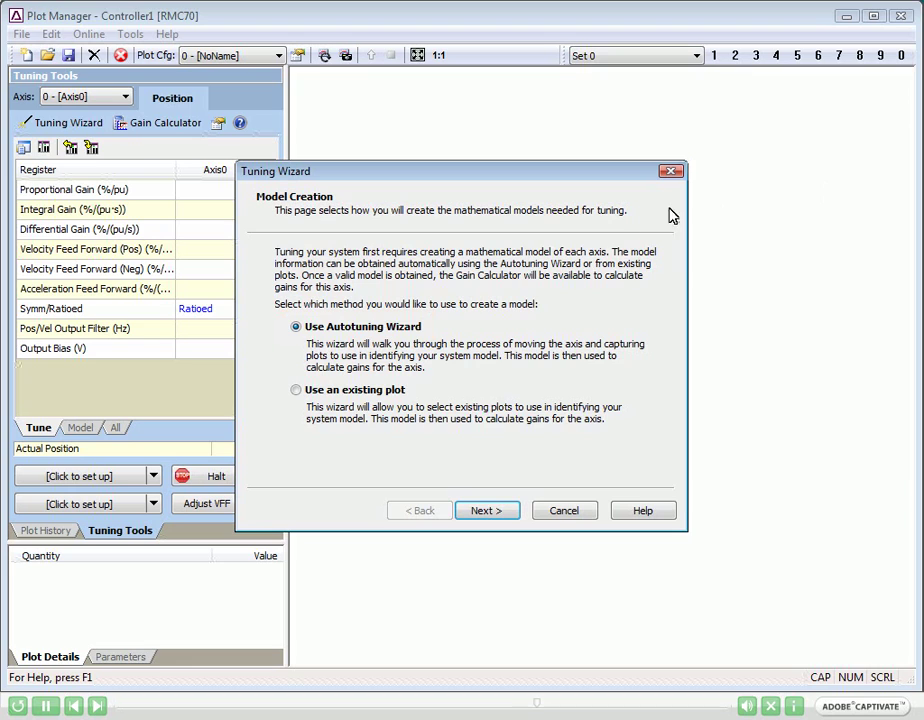
click(482, 511)
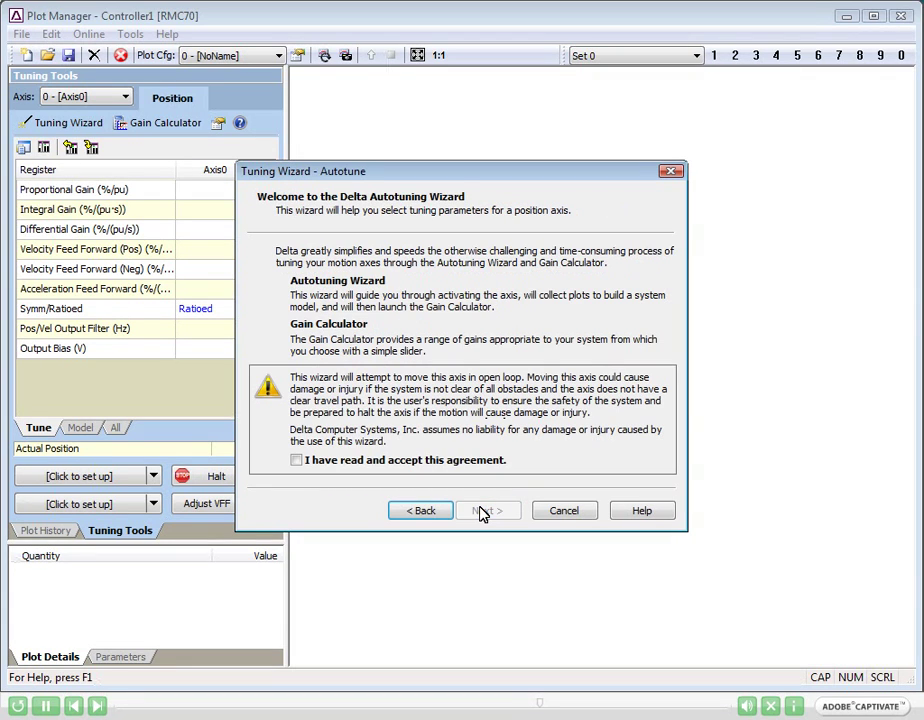
click(355, 465)
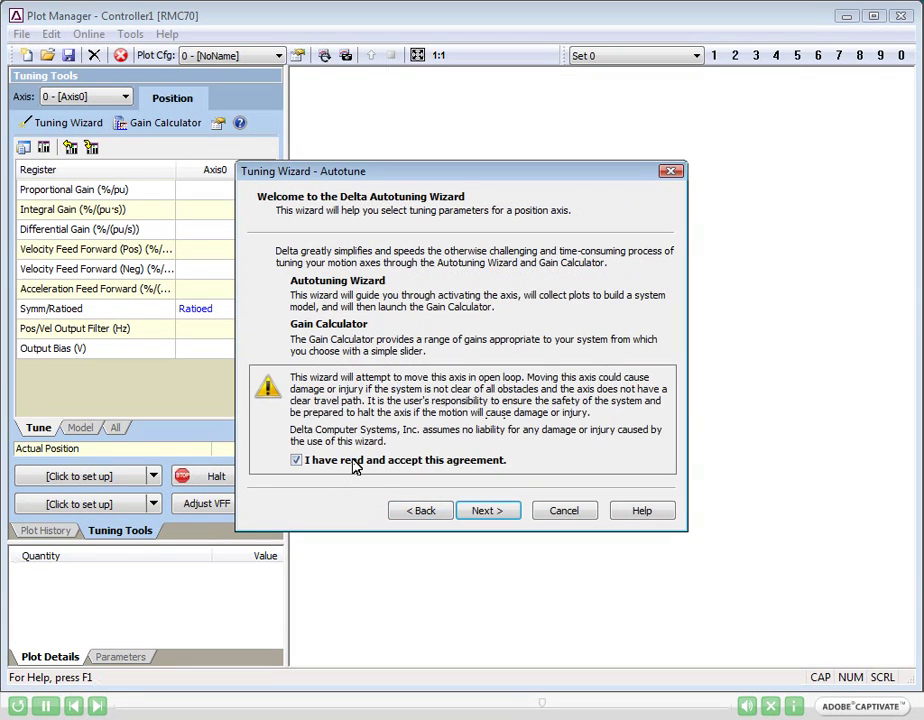
click(486, 511)
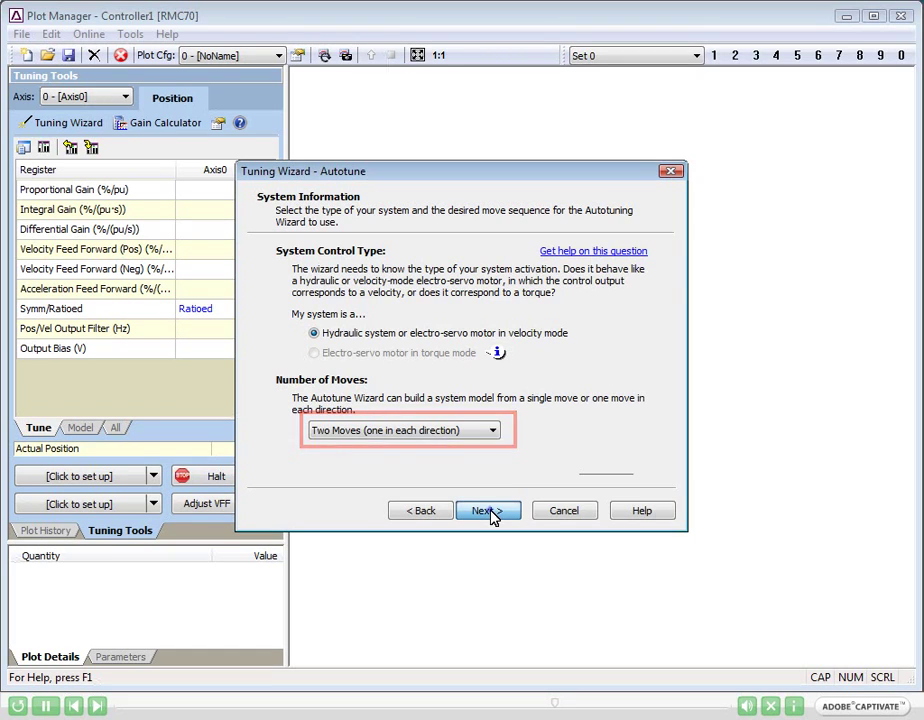
click(488, 511)
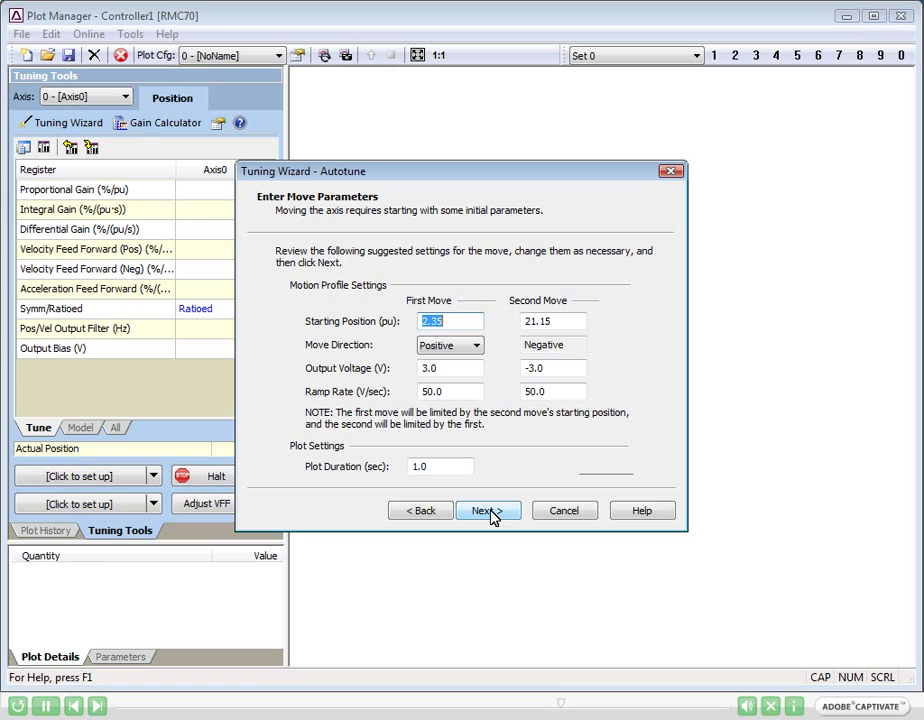
click(488, 511)
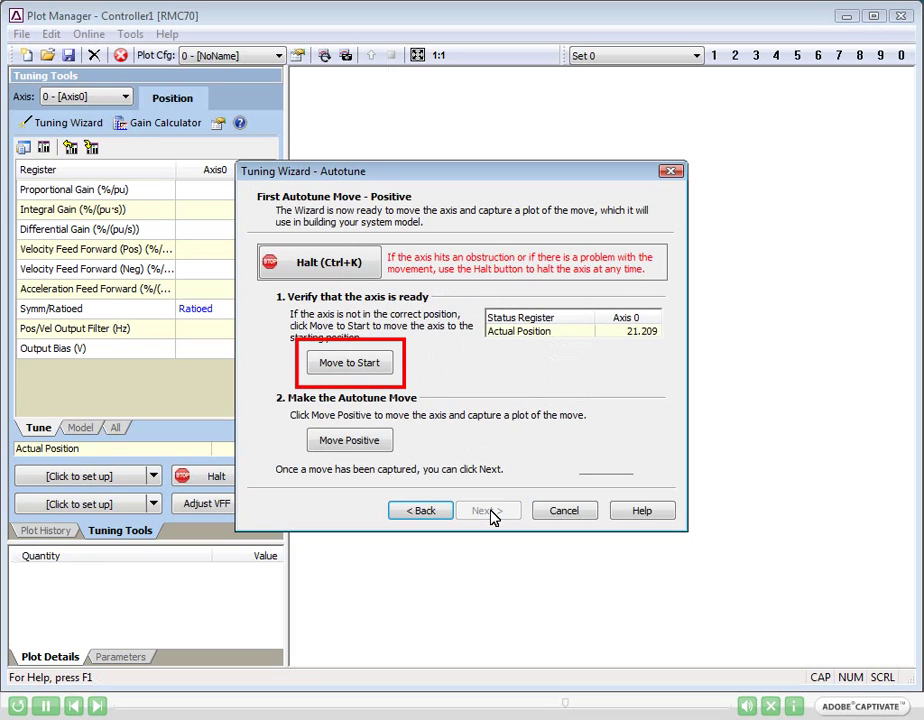
Step: Move the axis to its start position, capture the first autotune move in the positive direction, and proceed to the second move
click(365, 368)
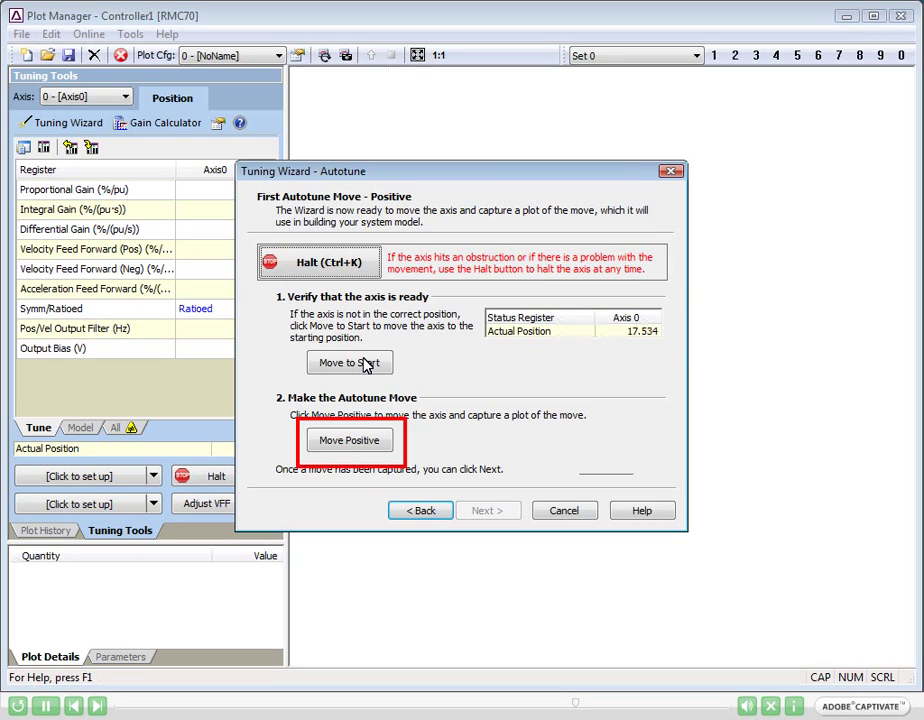
click(349, 441)
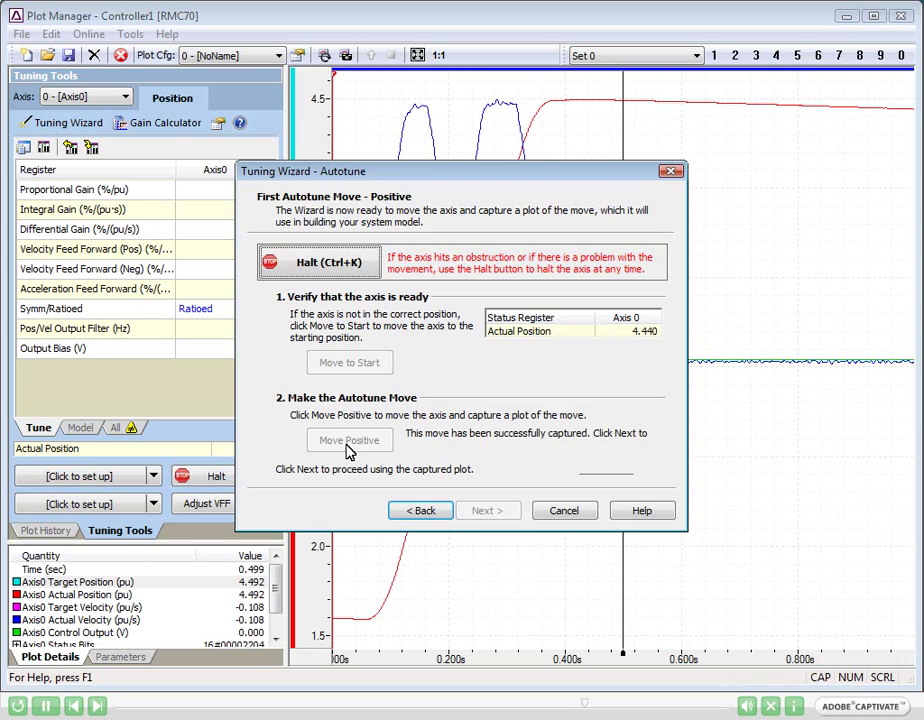
click(490, 512)
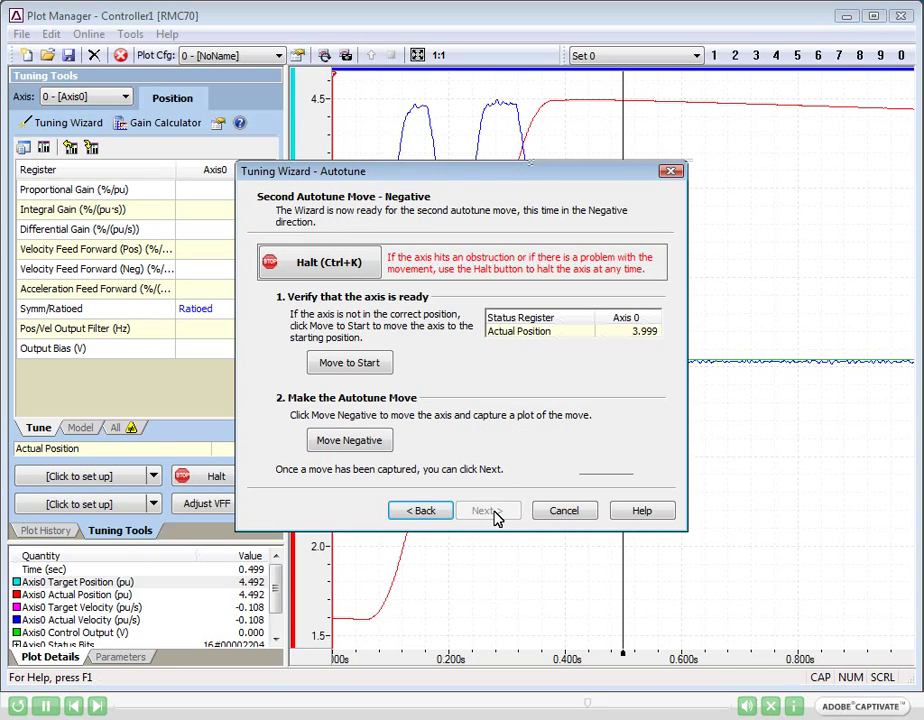
Step: Move the axis to the second start position, capture the negative autotune move, and finish the wizard to reach the Gain Calculator
click(356, 365)
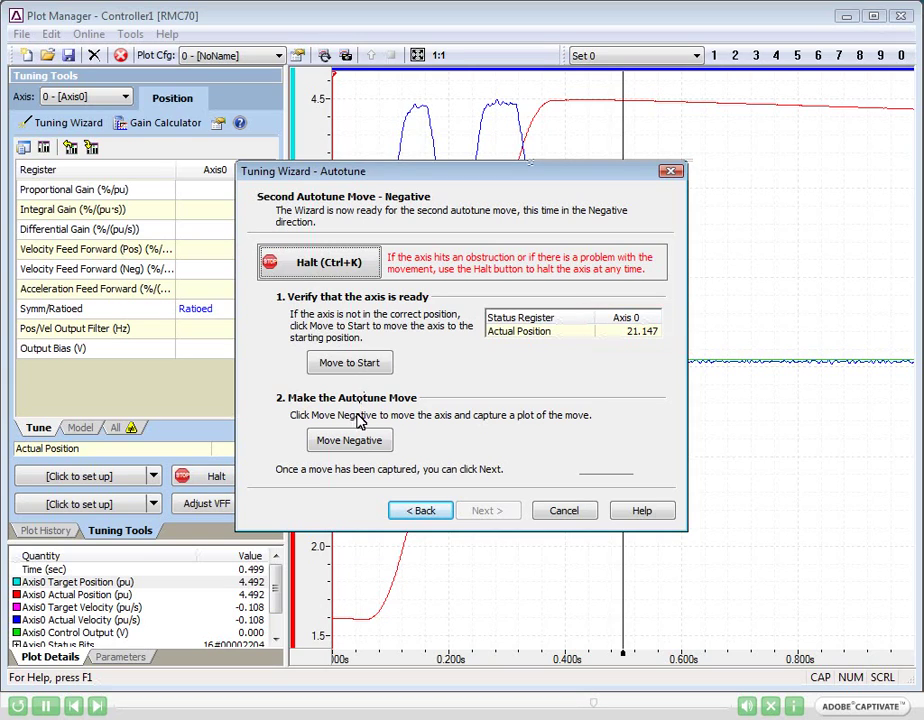
click(352, 441)
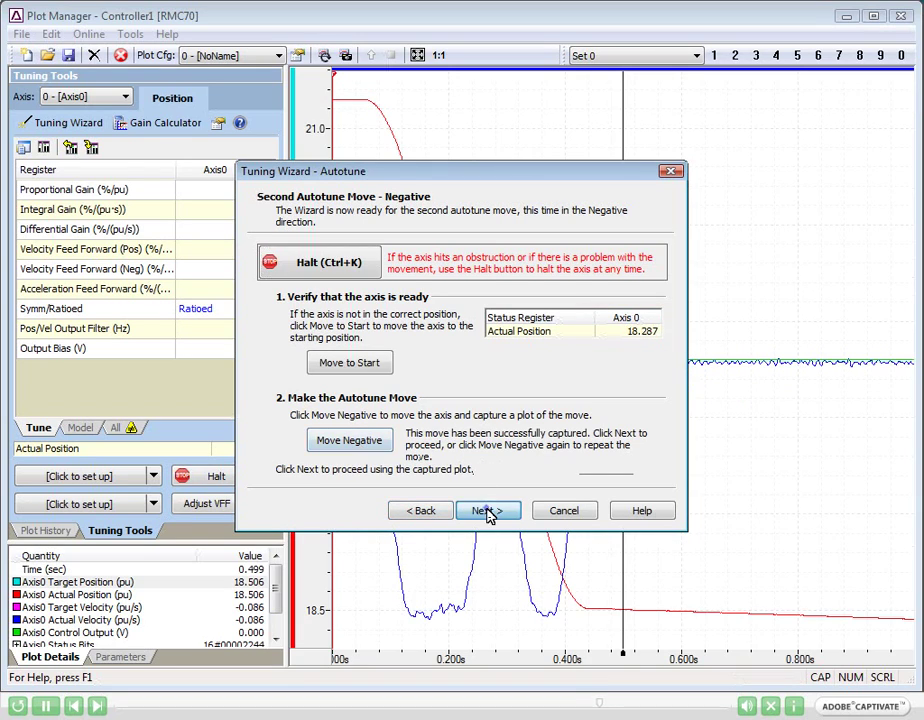
click(487, 512)
click(487, 512)
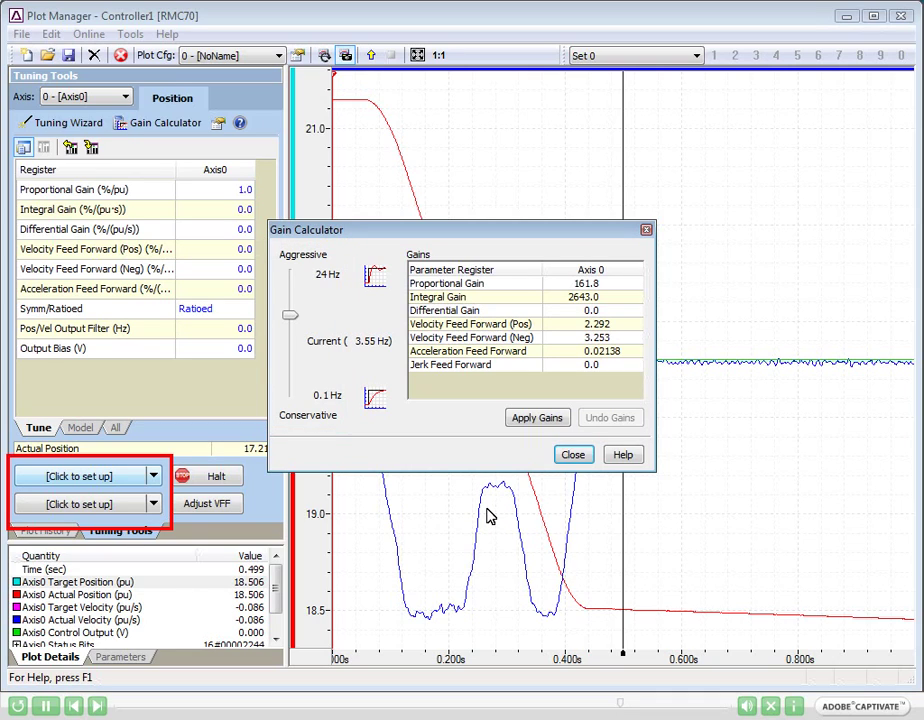
Step: Set up the first tuning motion command as Move Absolute to position 2 with speed 10 and accel and decel rates of 100
click(153, 476)
text(2)
key(Tab)
text(10)
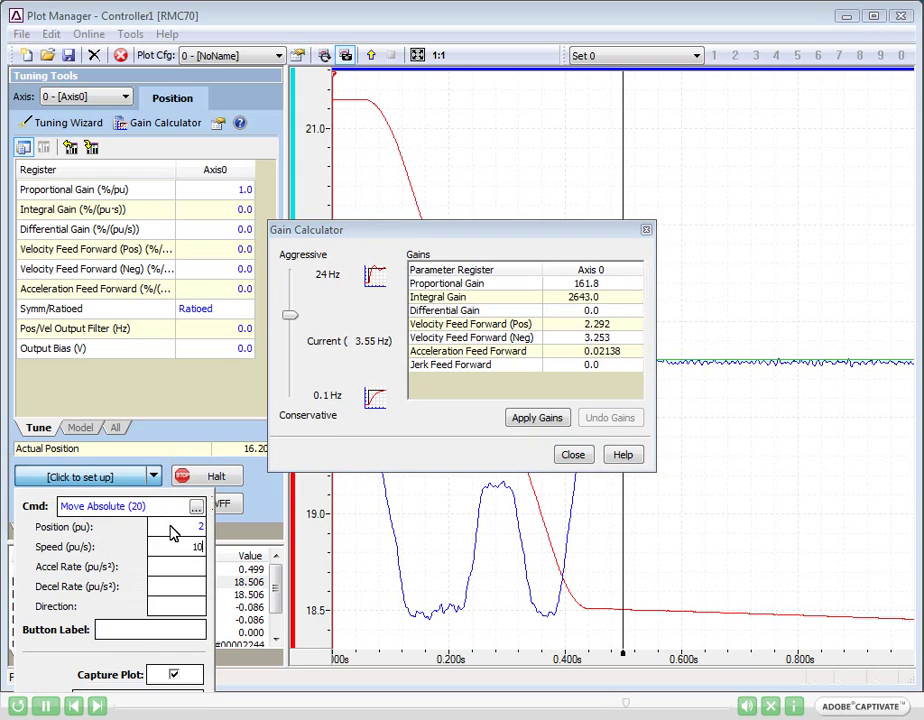
key(Tab)
text(100)
key(Tab)
text(100)
key(Tab)
key(alt+Down)
key(Return)
click(270, 502)
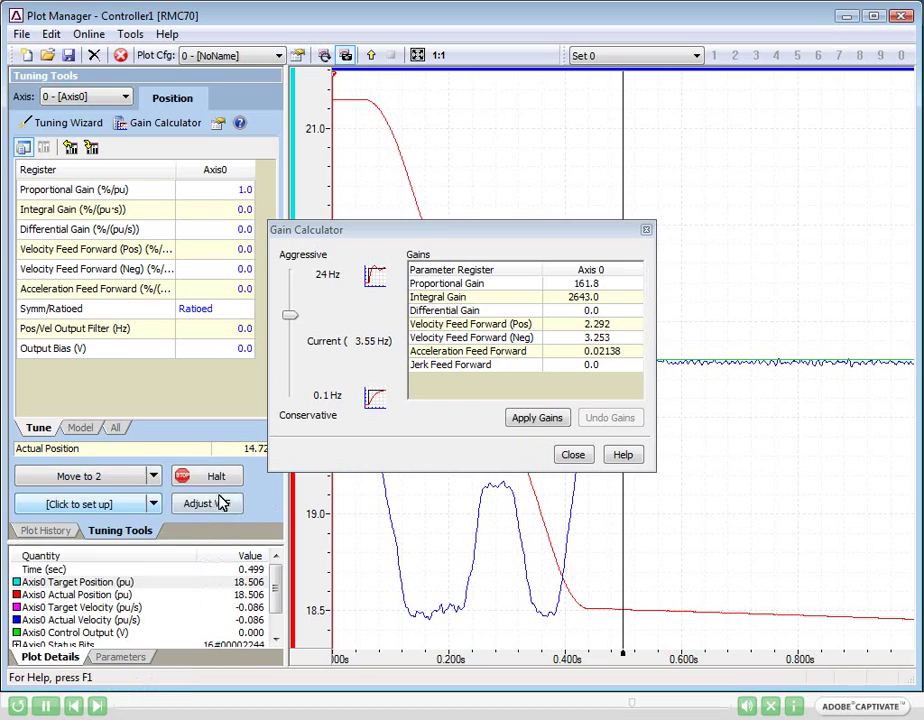
Step: Set up the second tuning motion command as Move Absolute to position 10 with speed 10, accel and decel rates 100, and Nearest direction
click(154, 505)
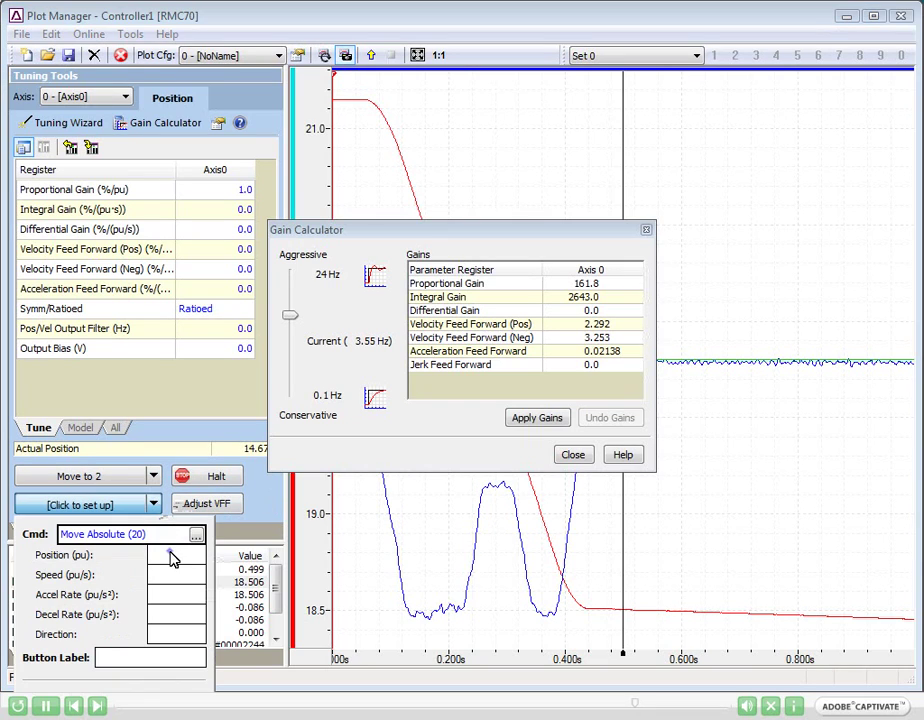
text(10)
key(Tab)
text(10)
key(Tab)
text(100)
key(Tab)
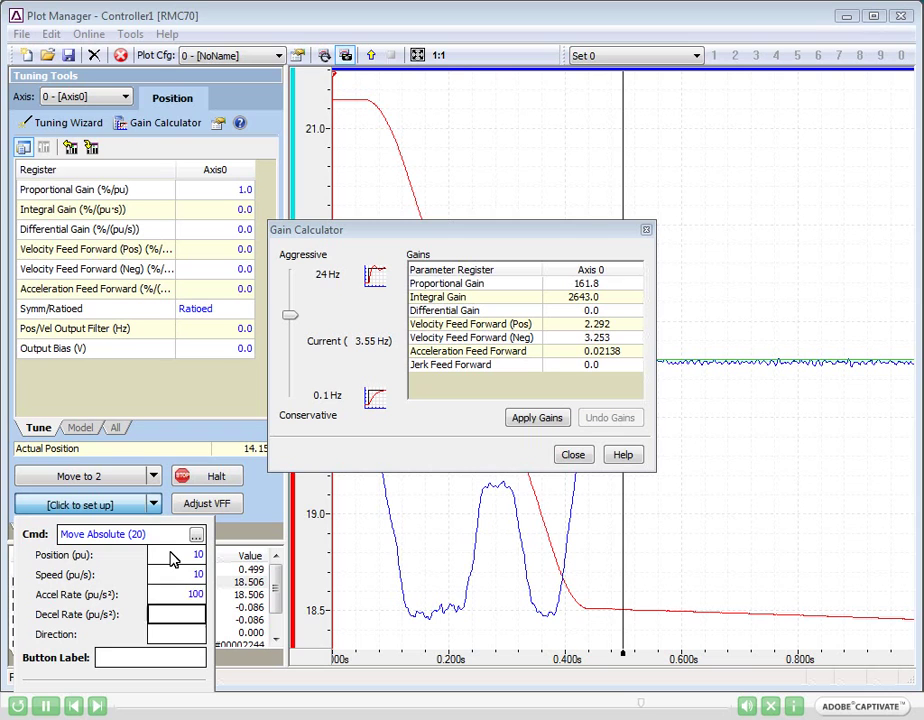
text(100)
click(196, 634)
click(235, 707)
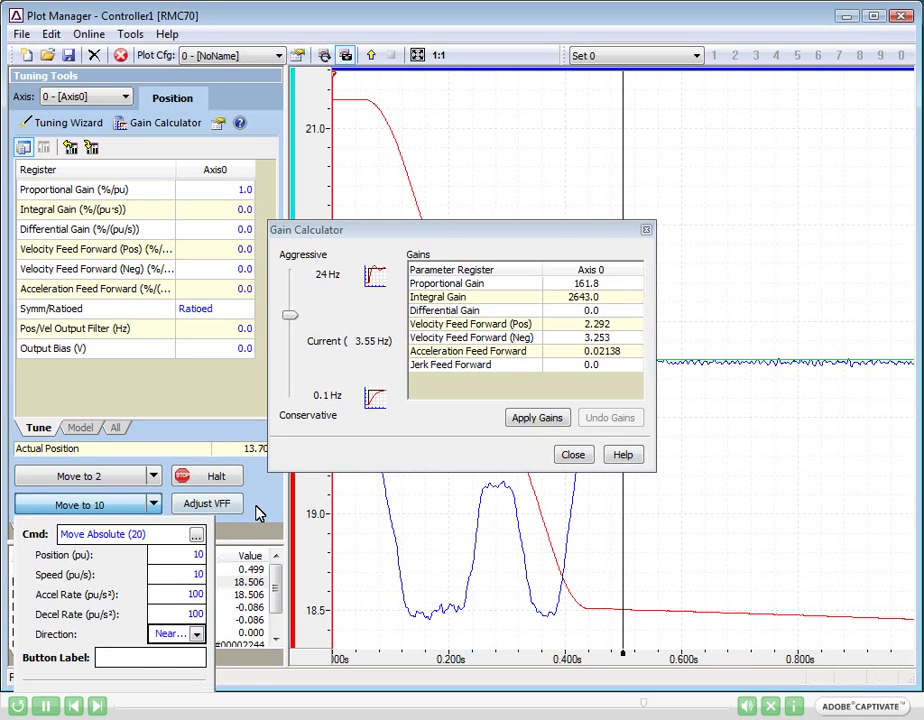
click(258, 510)
Step: Lower the Gain Calculator response to a conservative 0.12 Hz, apply the gains, and test them with a move to 2.0
mouse_move(478, 239)
mouse_down()
mouse_move(633, 140)
mouse_move(707, 128)
mouse_up()
drag(526, 207, 530, 288)
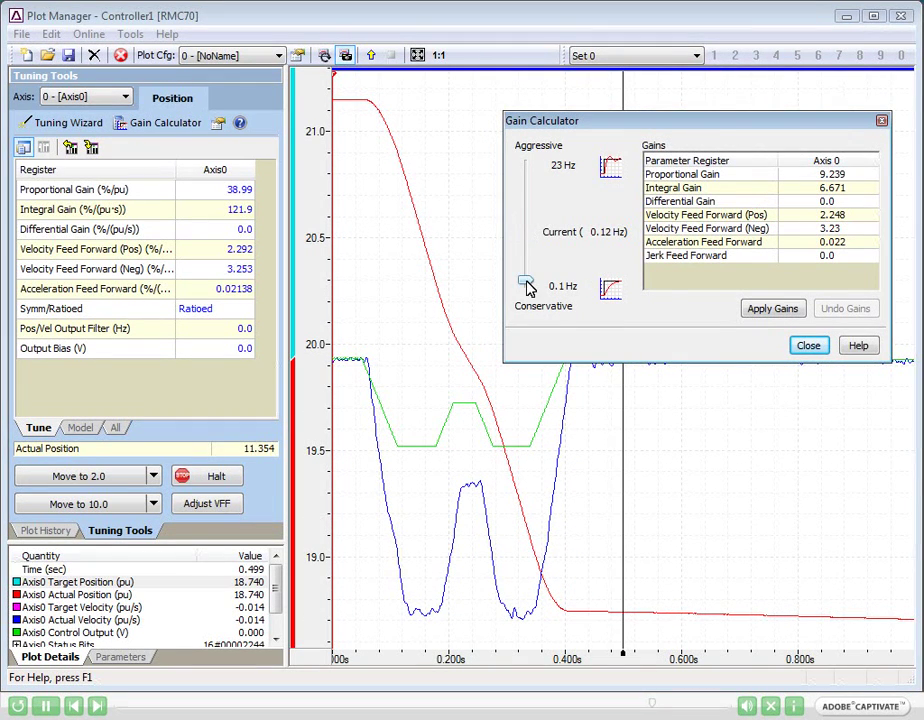
click(768, 311)
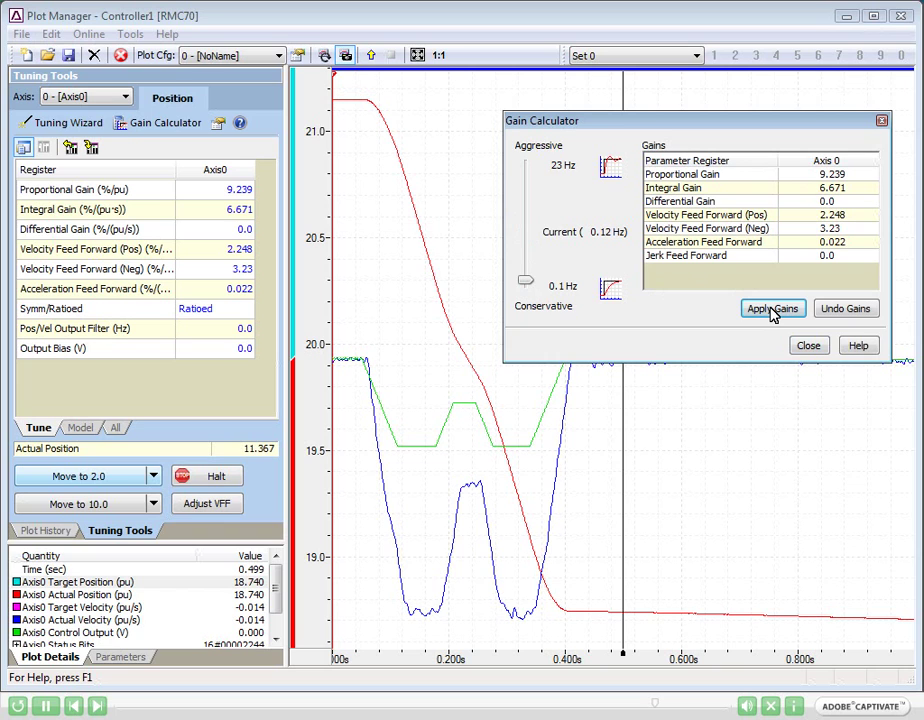
click(119, 477)
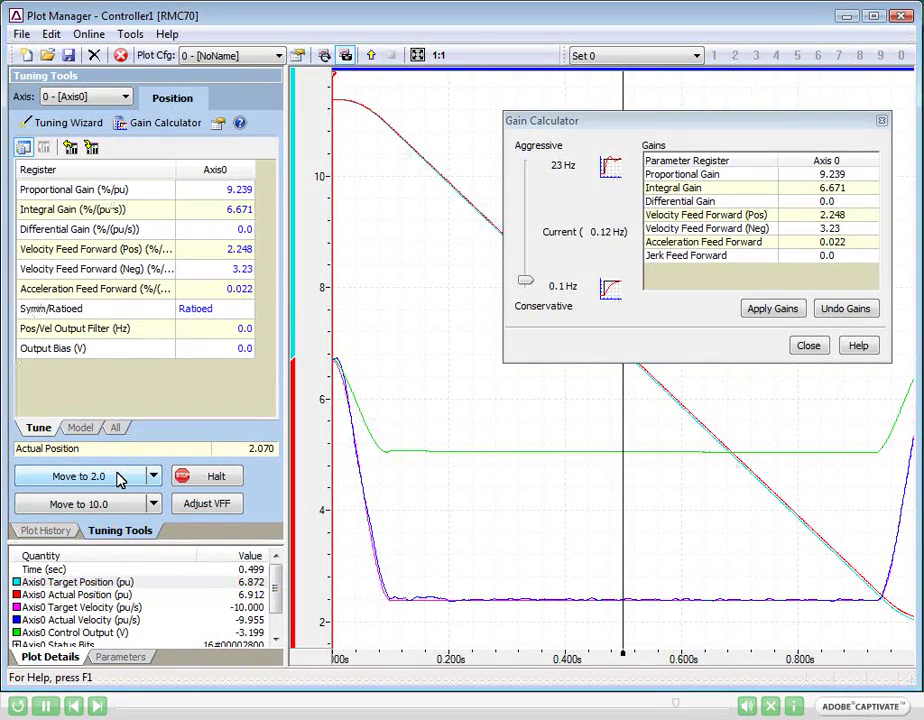
Step: Raise the Gain Calculator response to 1.10 Hz, apply the gains, test moves to 10.0 and 2.0, and close the calculator
drag(527, 287, 525, 232)
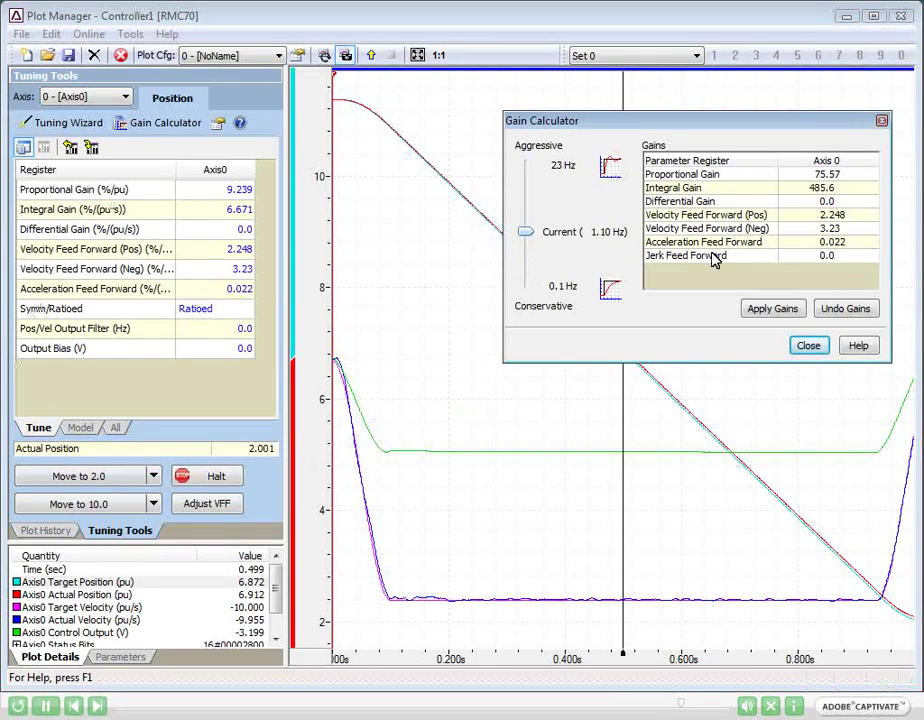
click(765, 309)
click(104, 509)
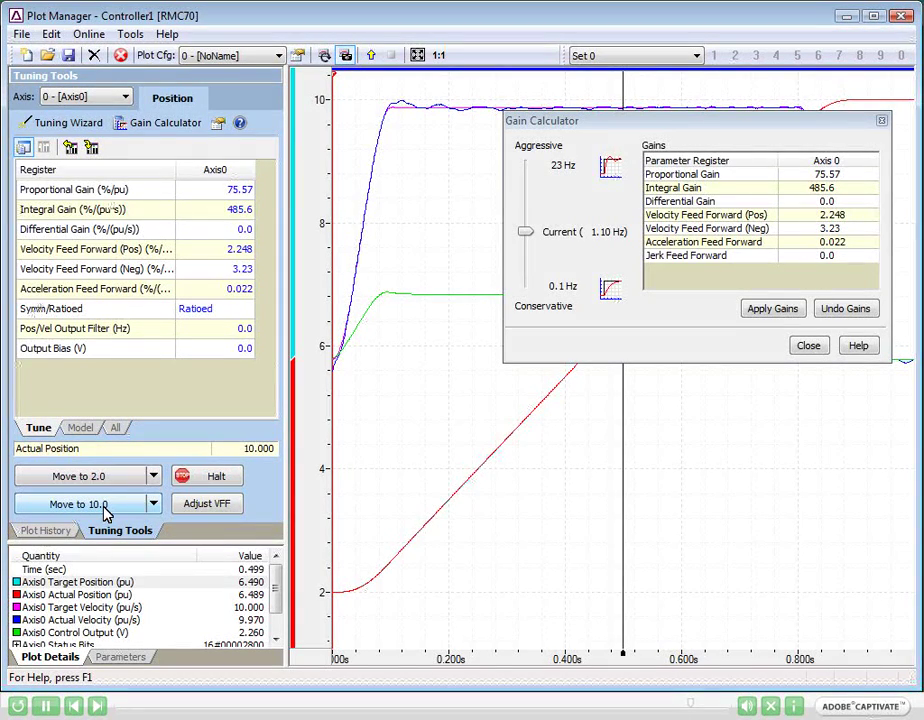
click(110, 480)
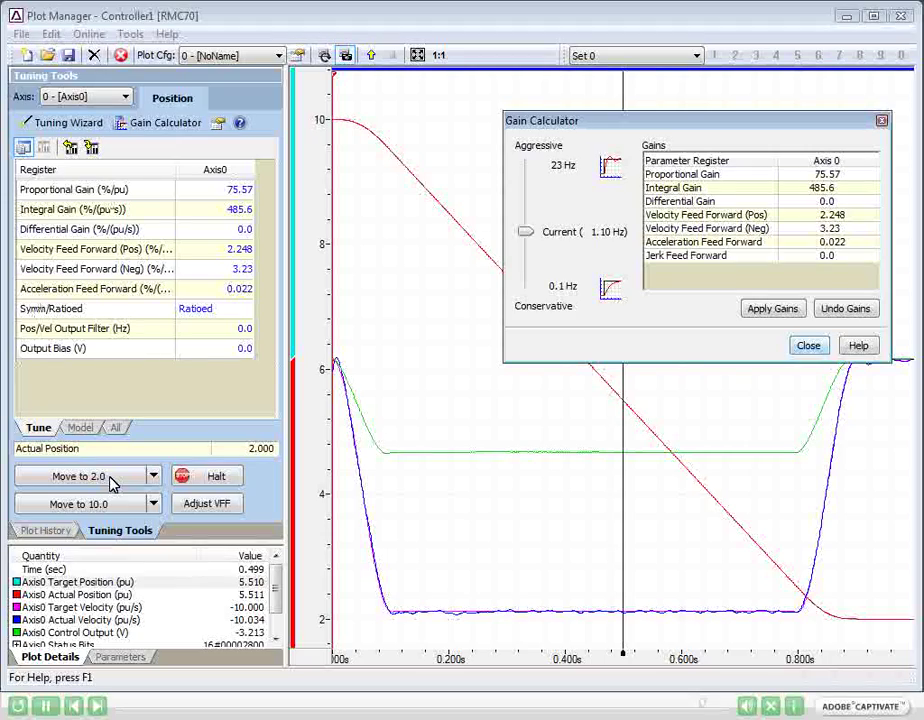
click(806, 345)
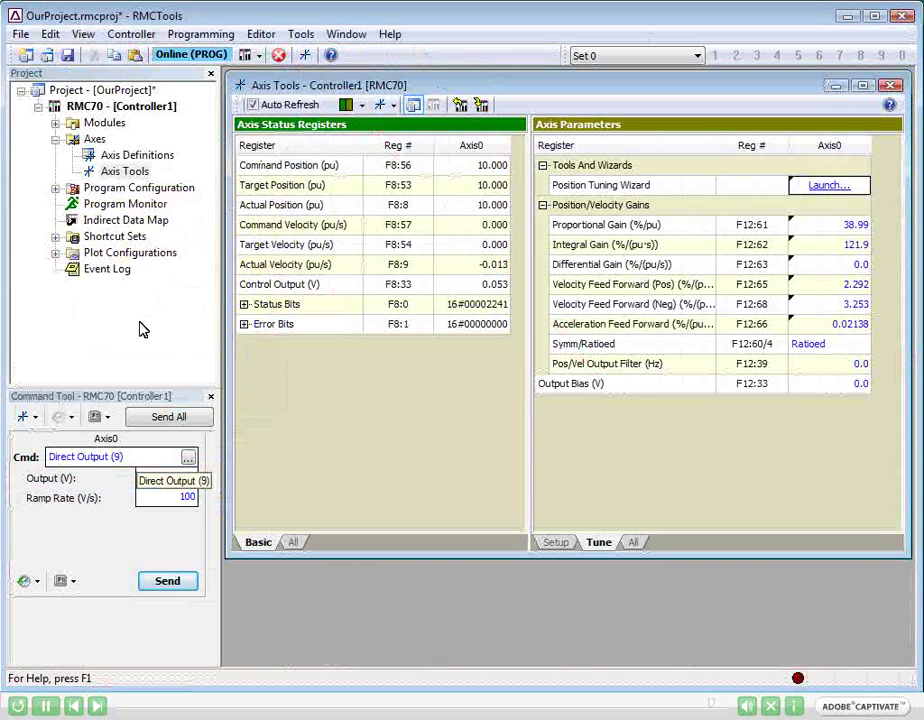
Step: Send Axis0 a Move Absolute (20) command to position 5 from the Command Tool, keeping the other command parameters
click(122, 457)
text(Move Absolute (20)
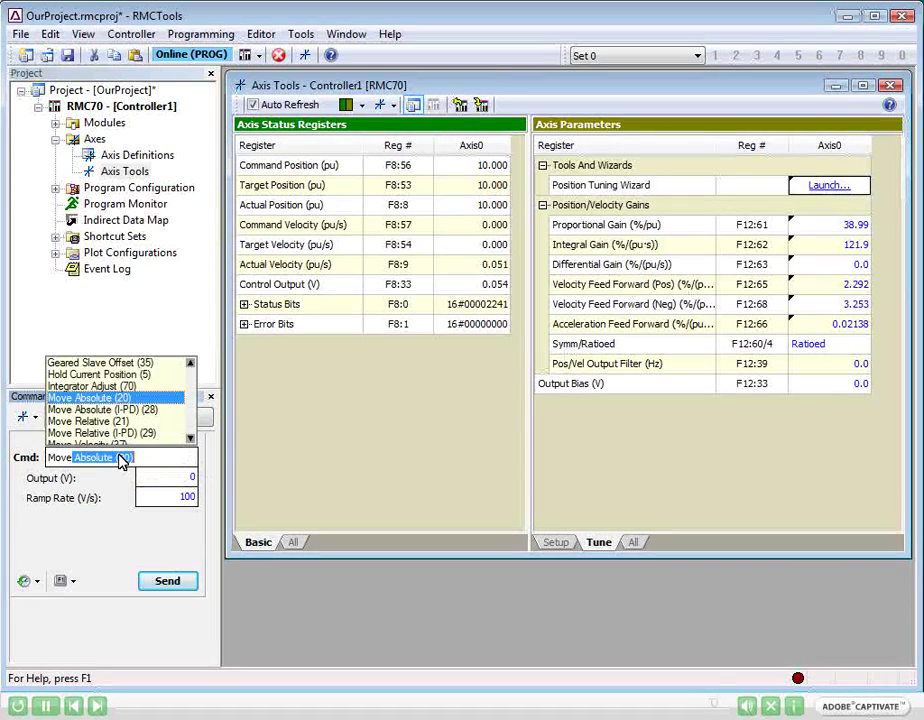
key(Return)
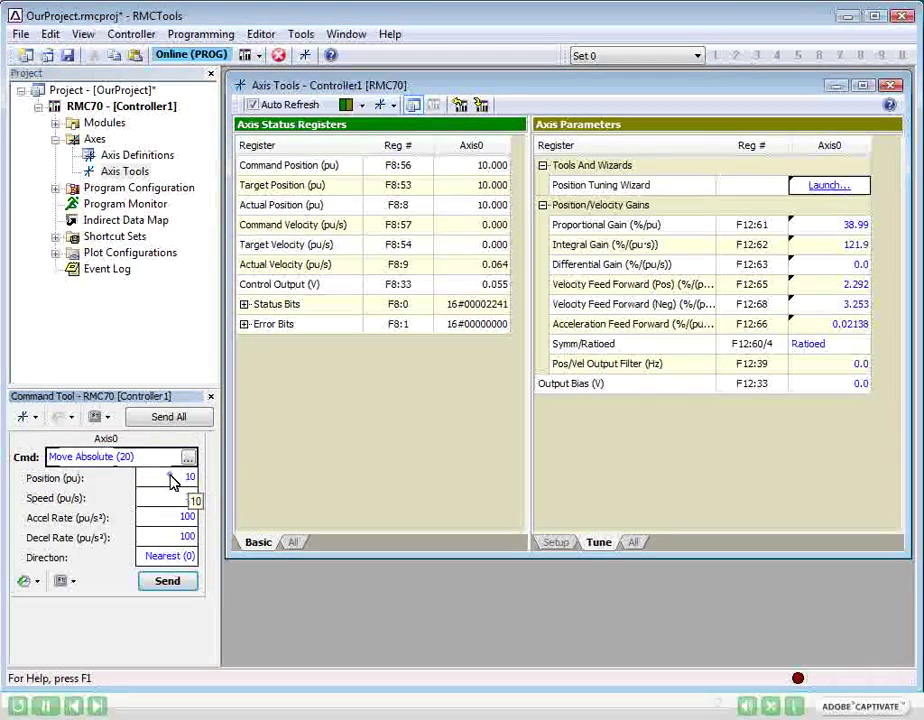
double_click(172, 478)
text(5)
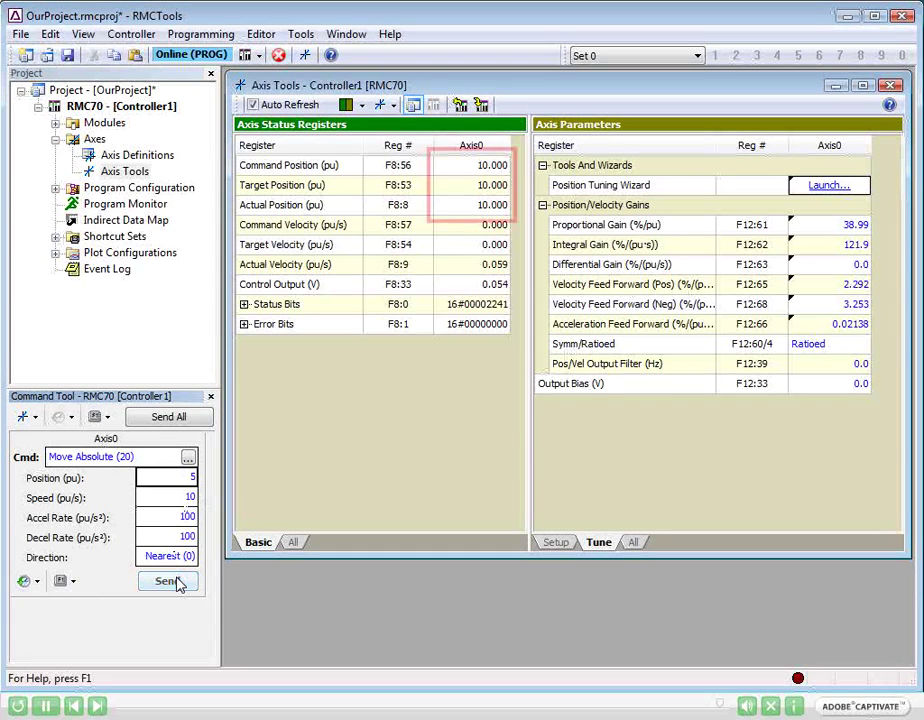
click(177, 584)
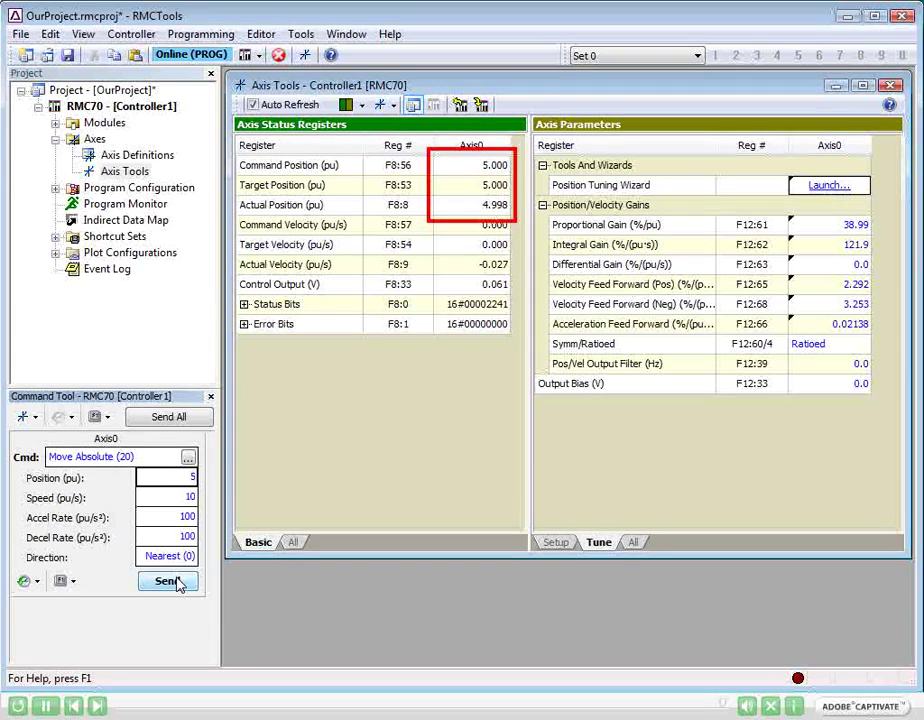